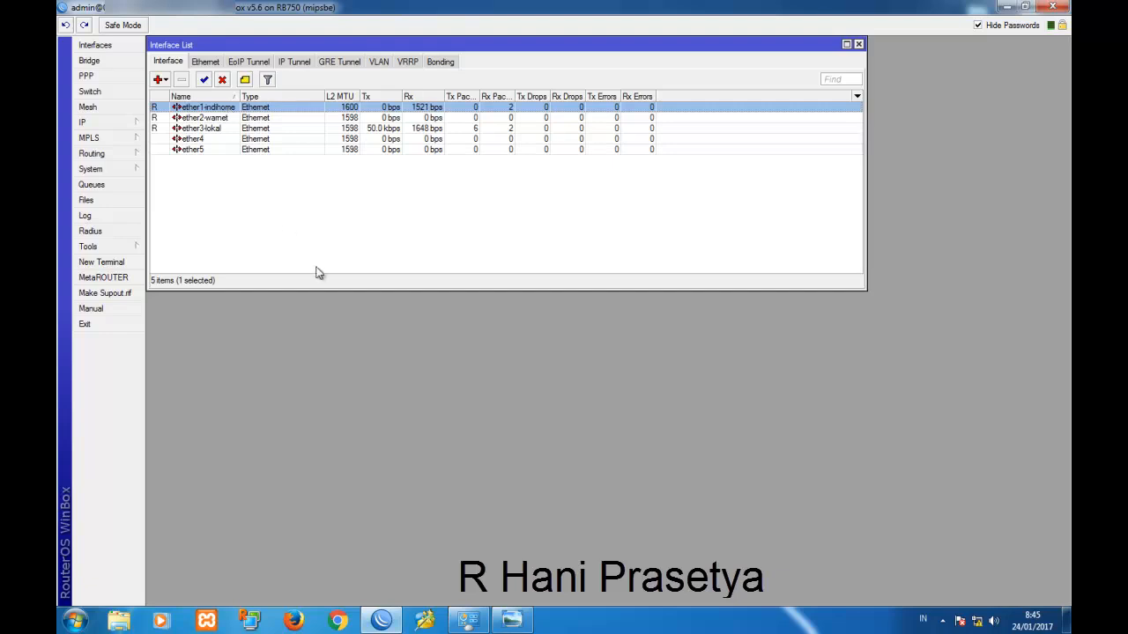
# Check the ether2-wamet and ether3-lokal interfaces against the network diagram.
pyautogui.click(511, 620)
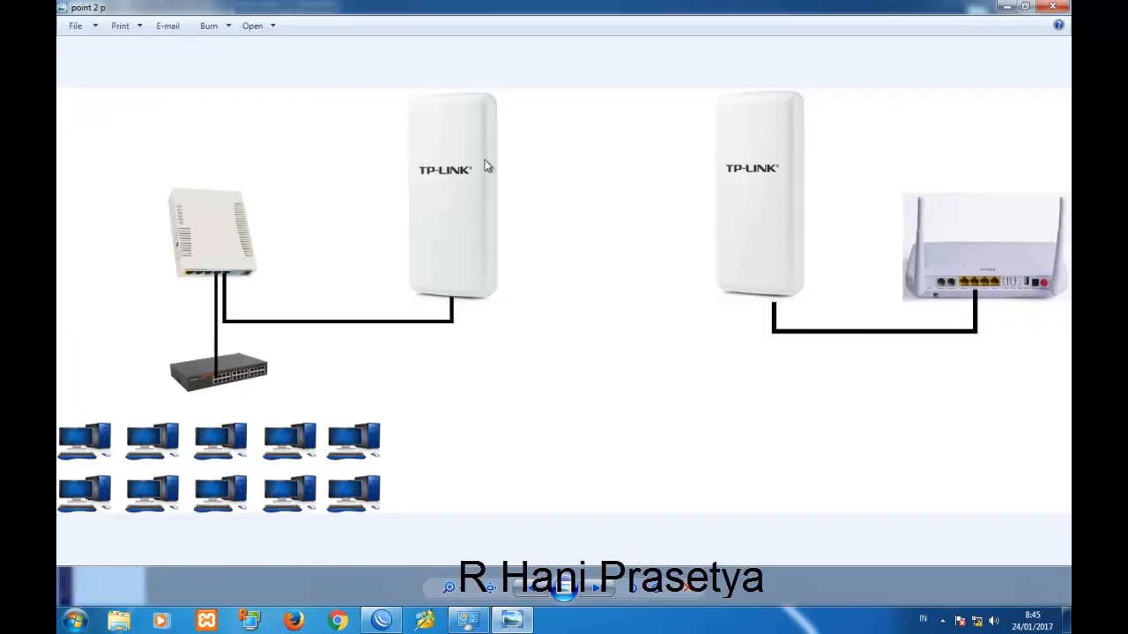
pyautogui.click(381, 620)
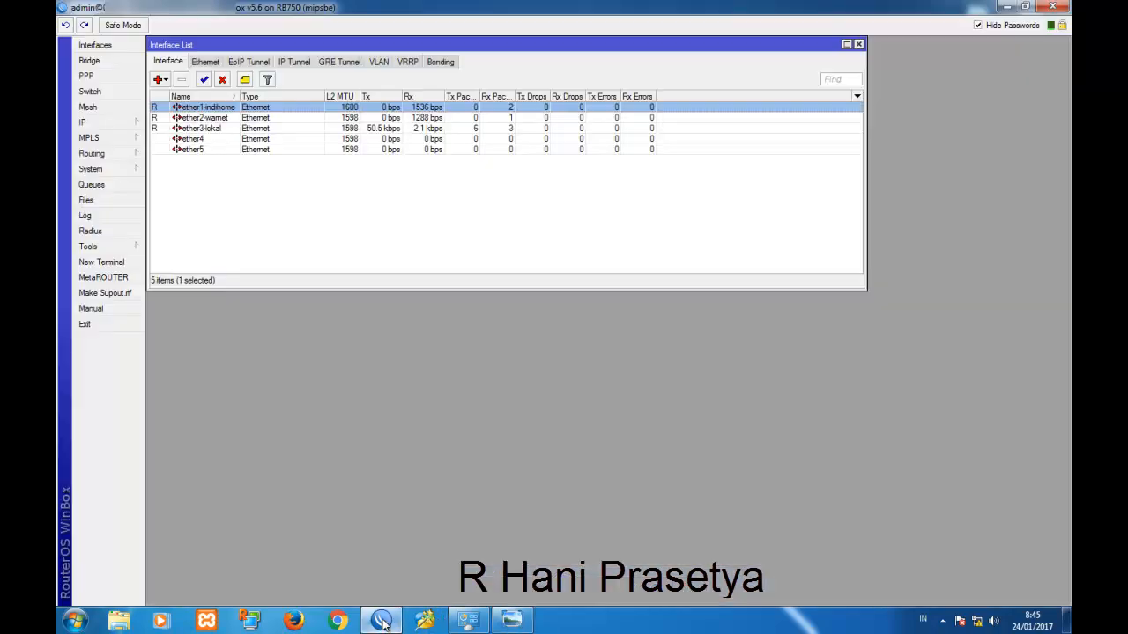
pyautogui.click(223, 118)
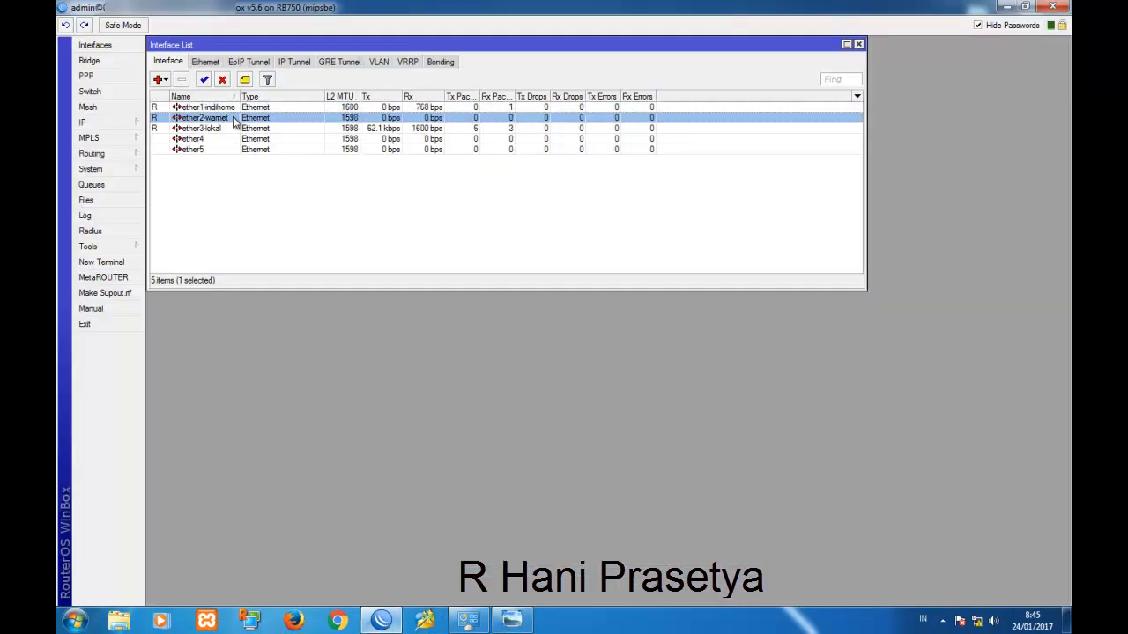
pyautogui.click(510, 620)
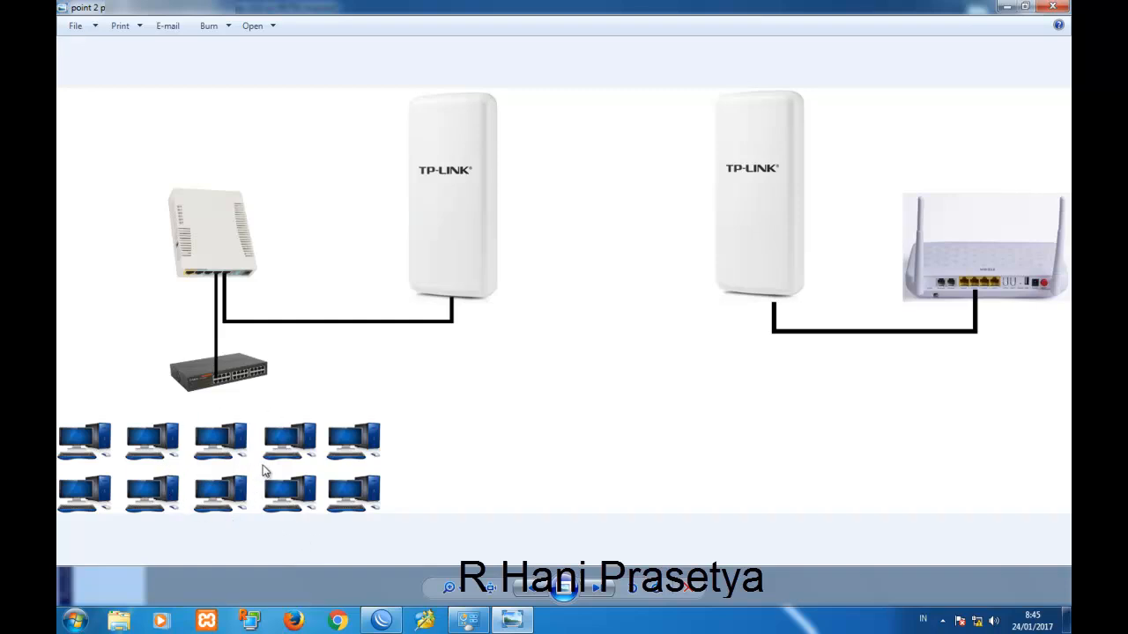
pyautogui.click(382, 620)
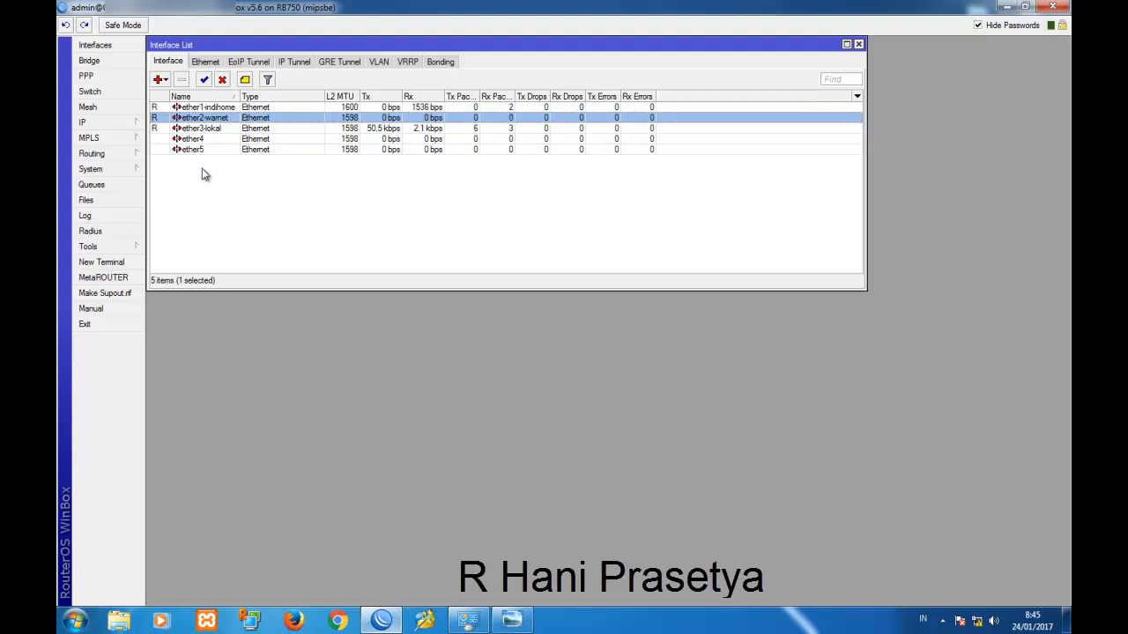
pyautogui.click(203, 133)
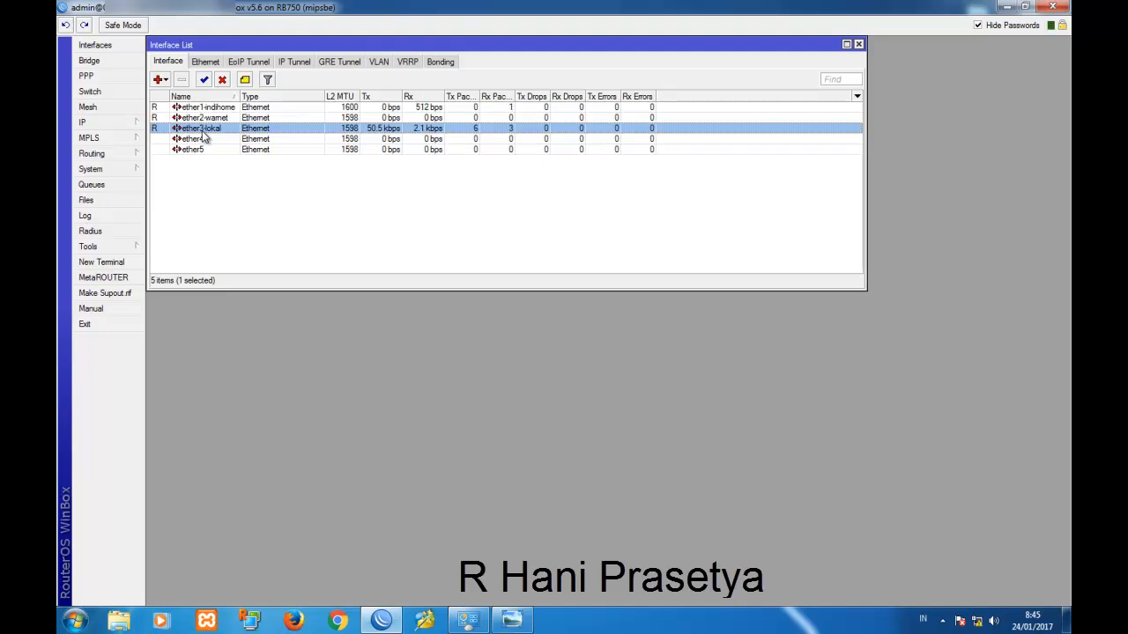
pyautogui.click(84, 123)
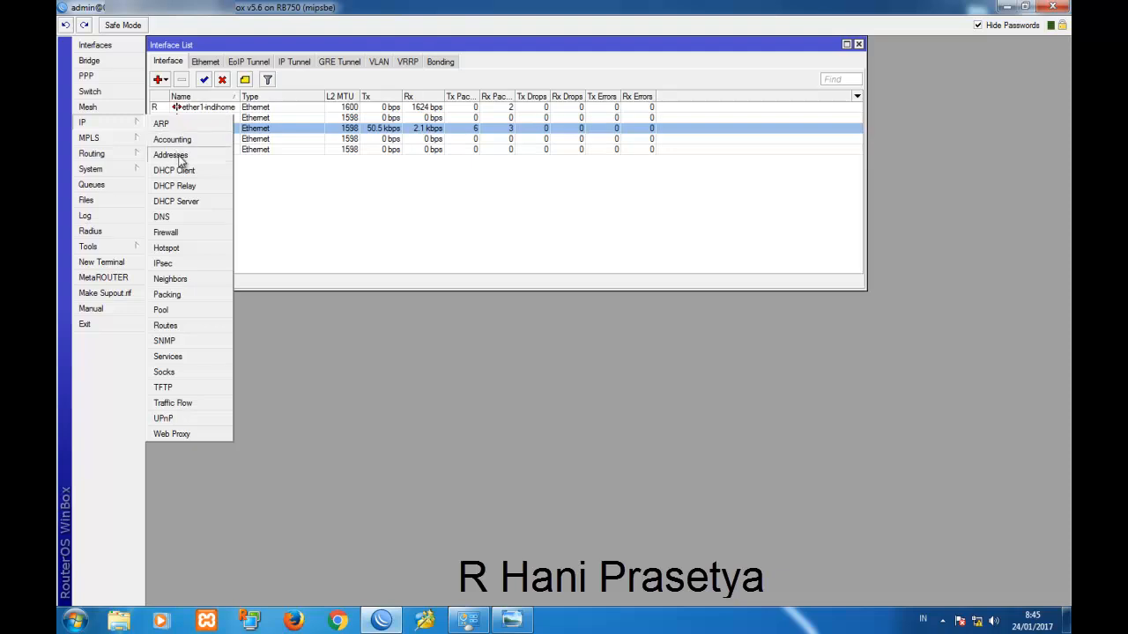
# Add address 192.168.3.1/27 on interface ether2-wamet.
pyautogui.click(180, 156)
pyautogui.moveTo(532, 214); pyautogui.dragTo(326, 192)
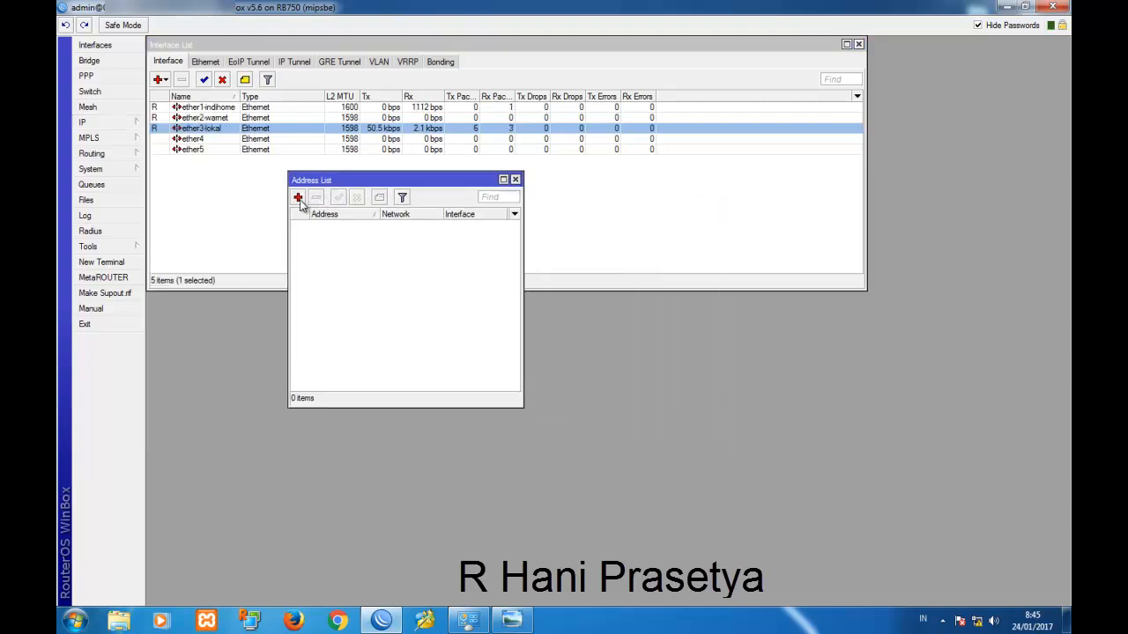
pyautogui.click(298, 198)
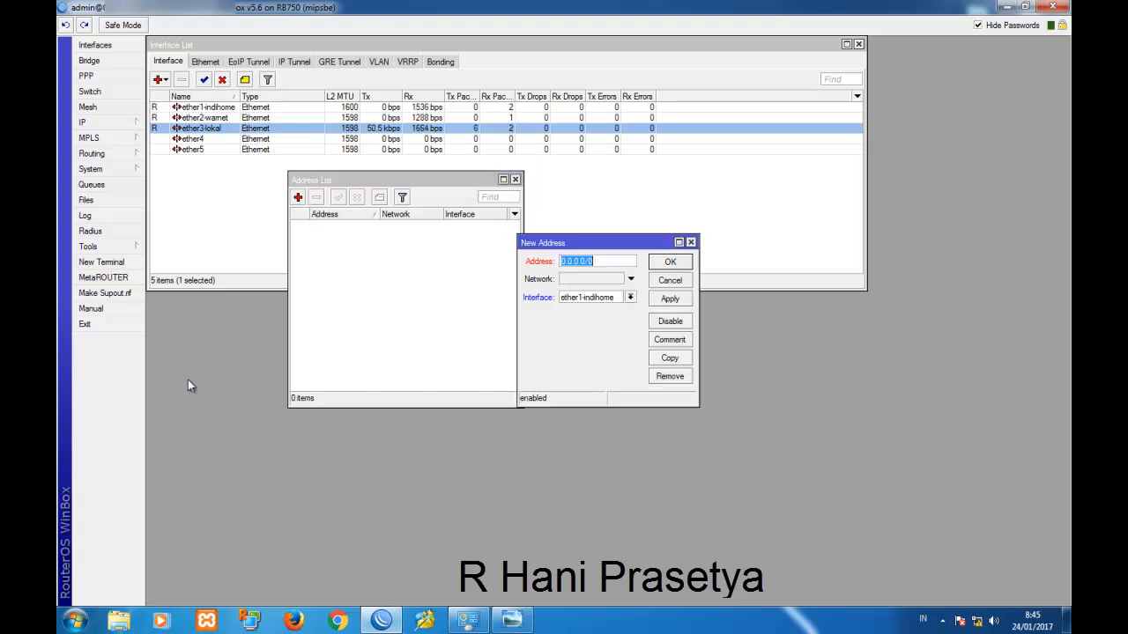
pyautogui.write('192')
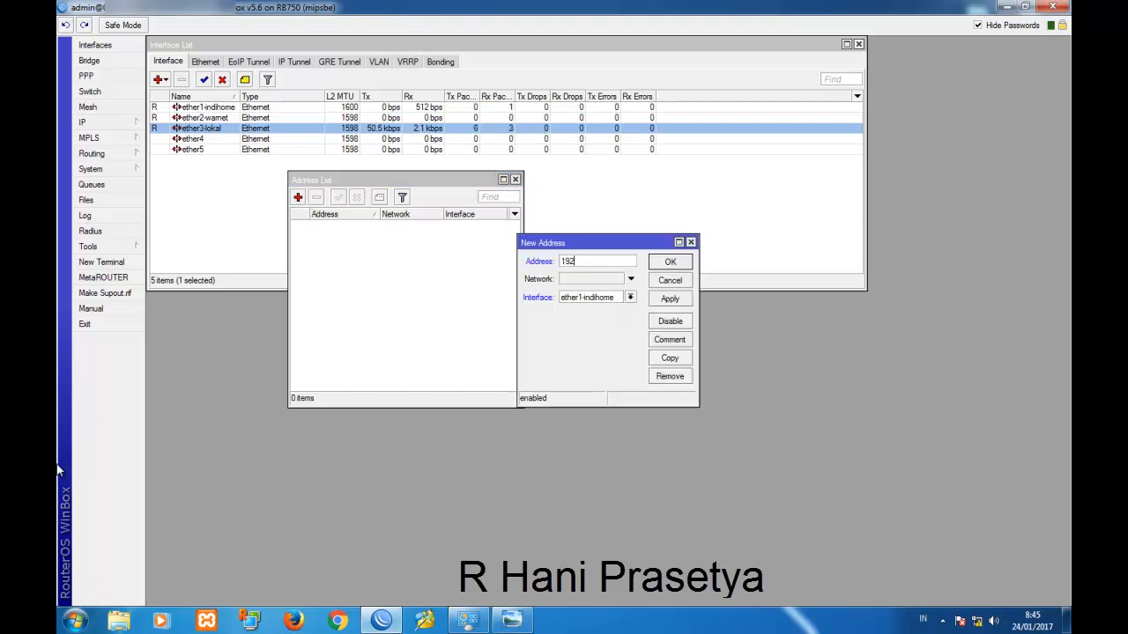
pyautogui.write('.168.3.1/27')
pyautogui.click(581, 300)
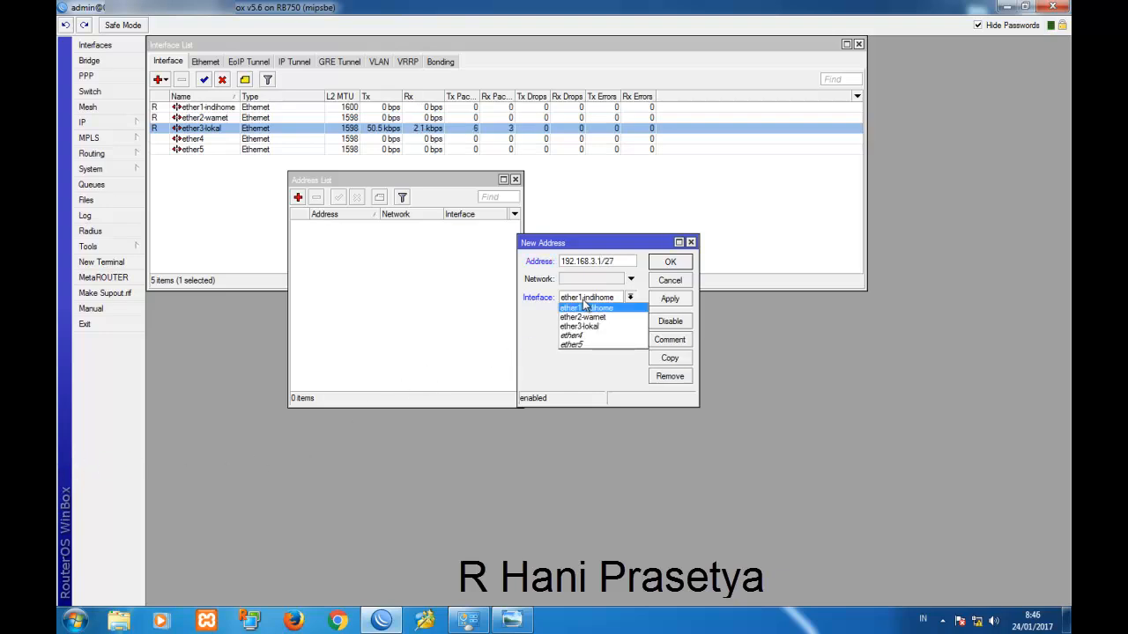
pyautogui.click(588, 314)
pyautogui.click(670, 299)
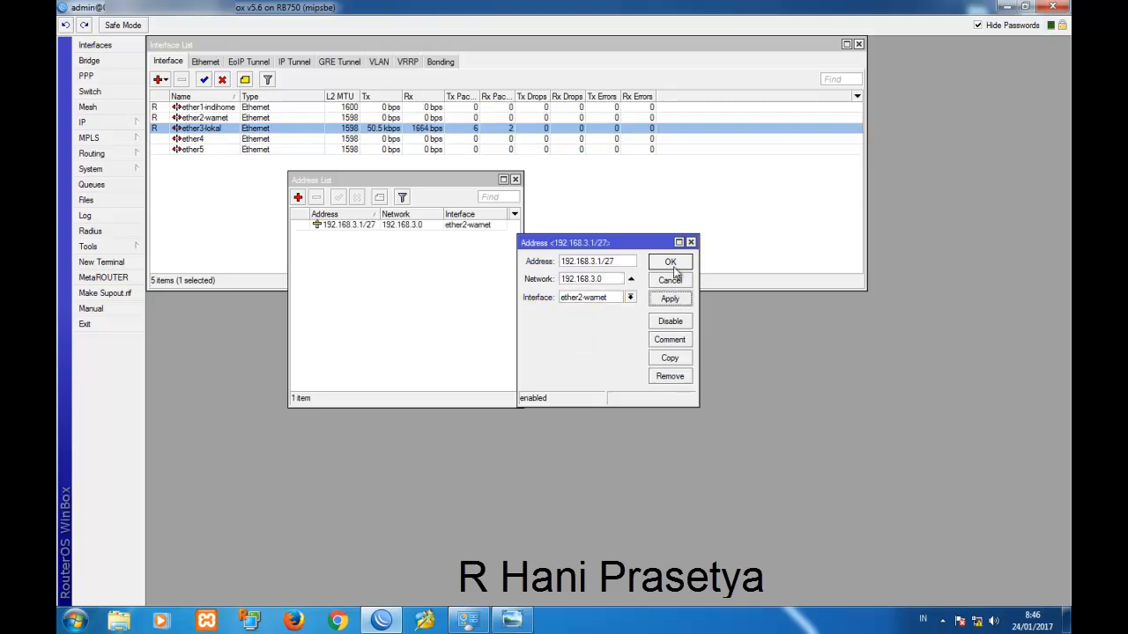
pyautogui.click(673, 264)
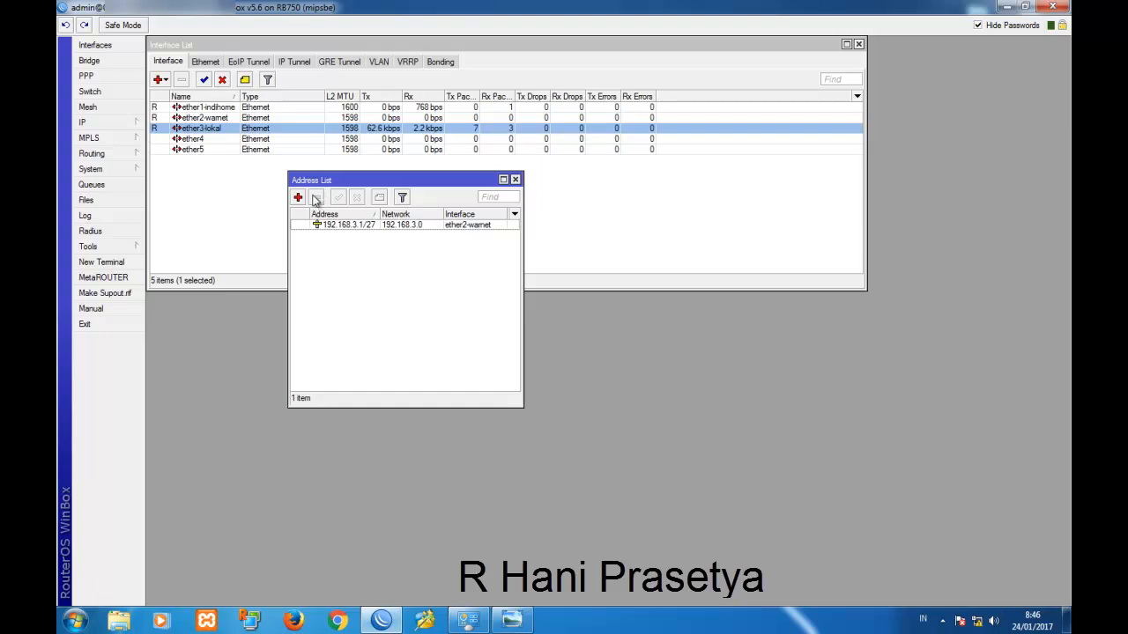
# Add address 192.168.50.1/29 on ether3-lokal and widen the Address column.
pyautogui.click(298, 198)
pyautogui.write('19')
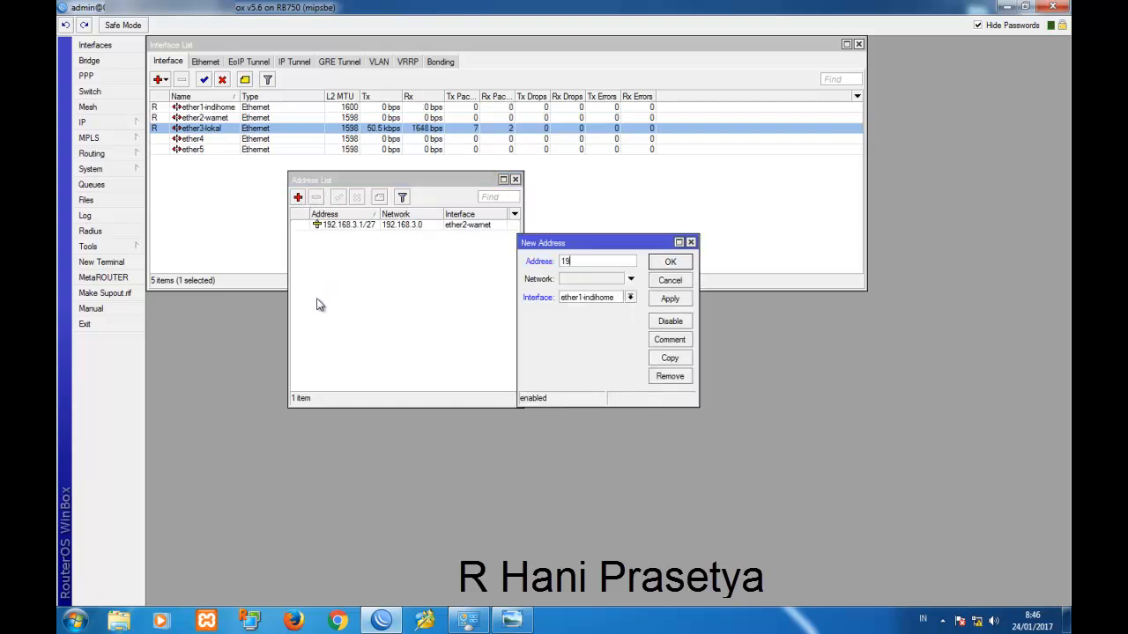
pyautogui.write('2.168.50.1/29')
pyautogui.click(587, 297)
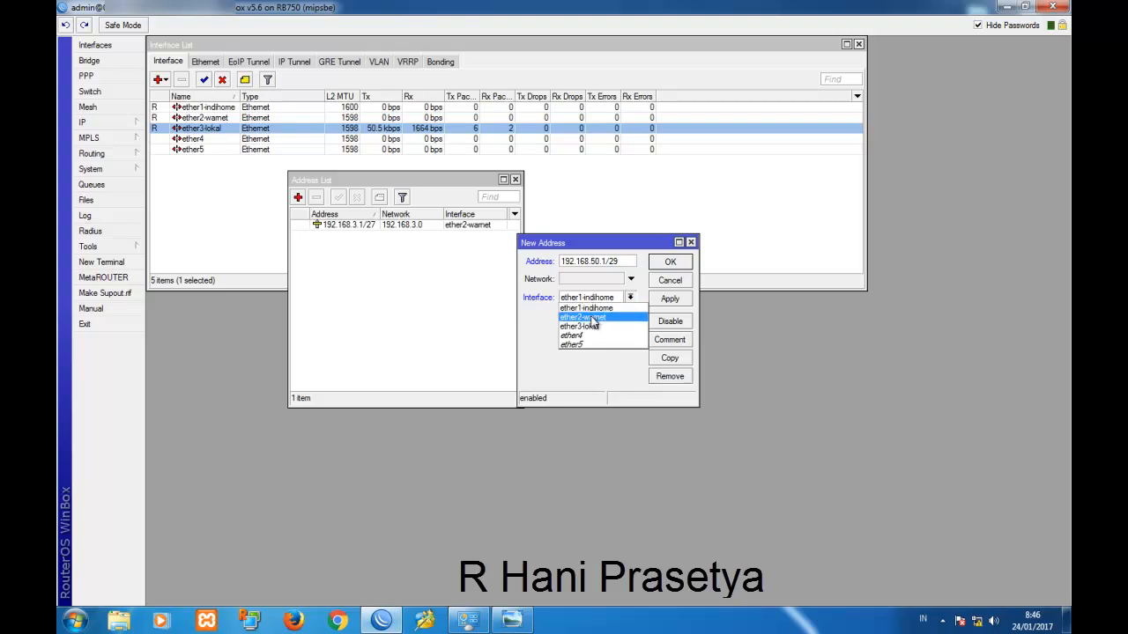
pyautogui.click(600, 328)
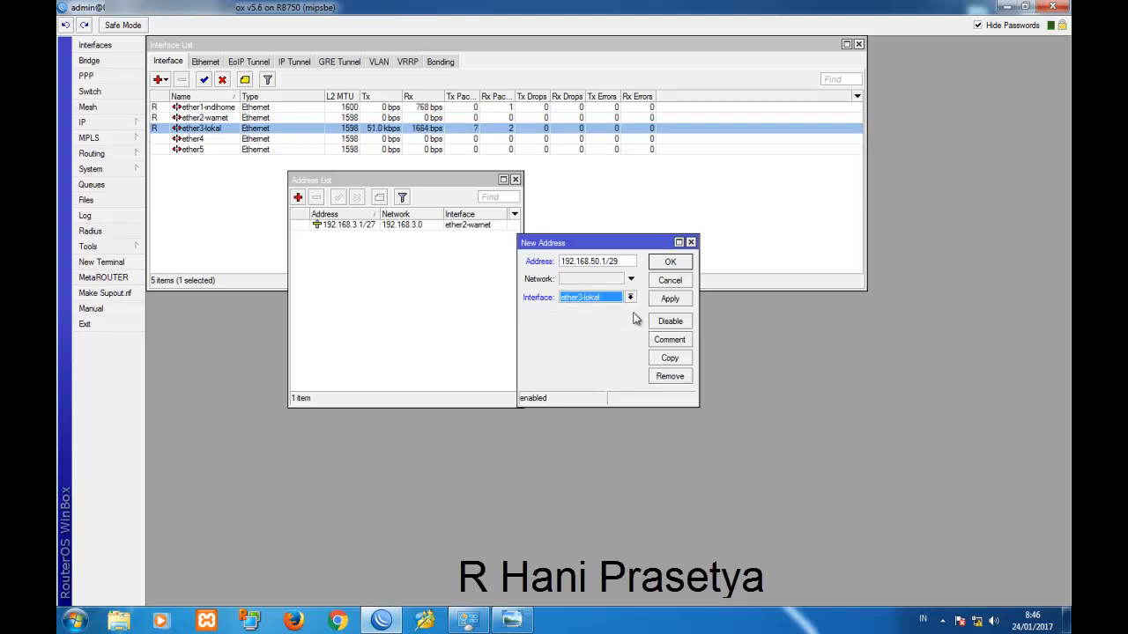
pyautogui.click(670, 298)
pyautogui.click(669, 263)
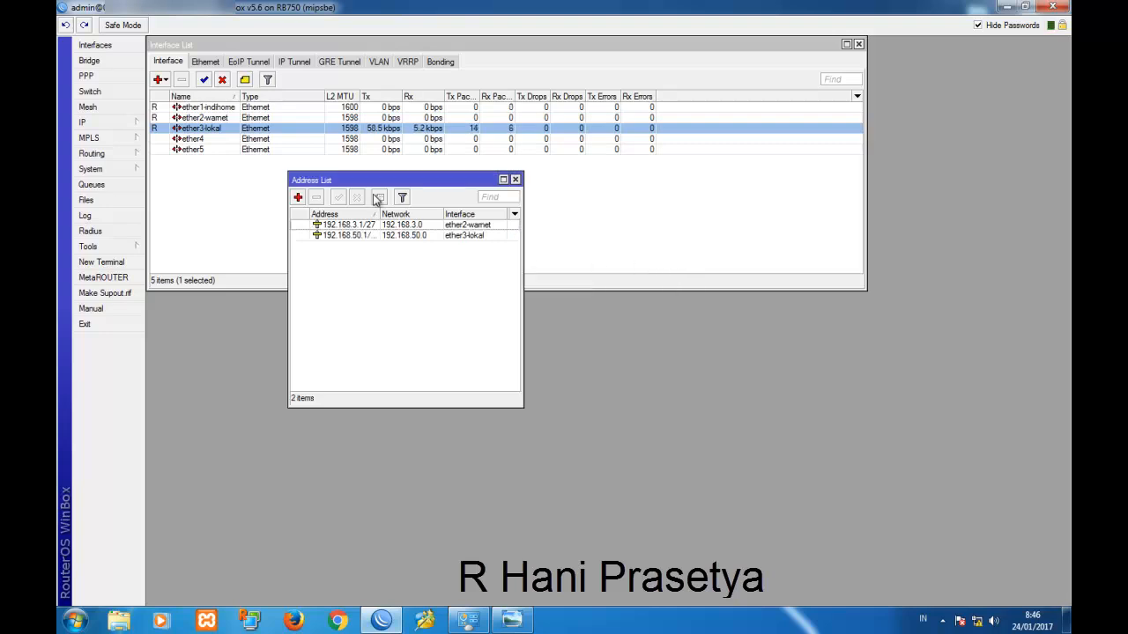
pyautogui.moveTo(362, 184); pyautogui.dragTo(253, 180)
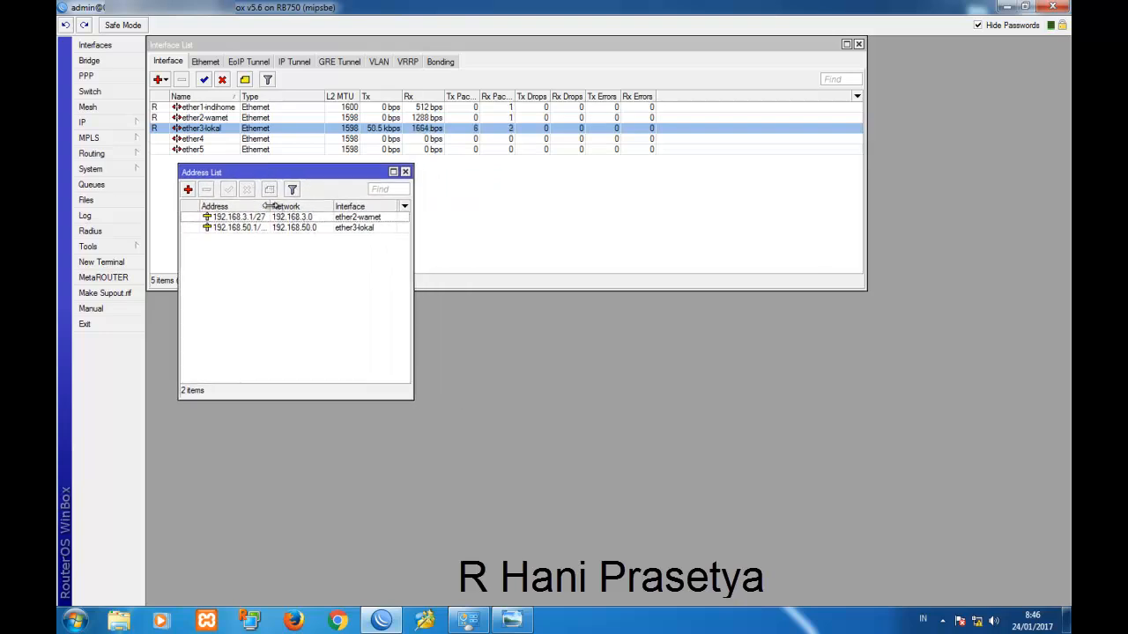
pyautogui.moveTo(269, 205); pyautogui.dragTo(255, 171)
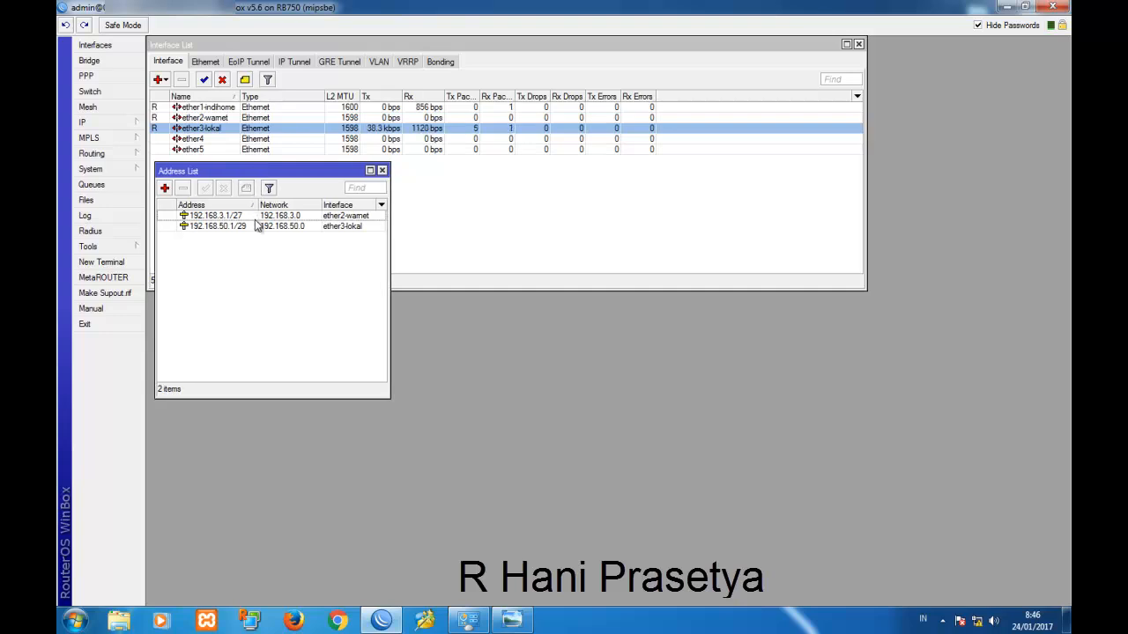
pyautogui.moveTo(254, 231)
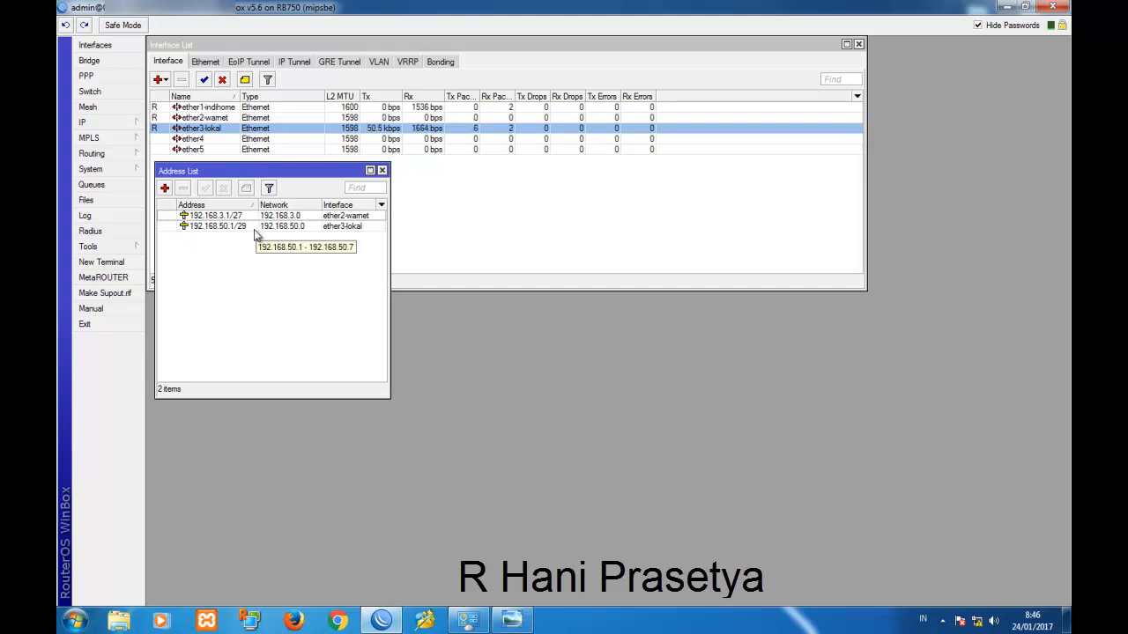
pyautogui.click(85, 122)
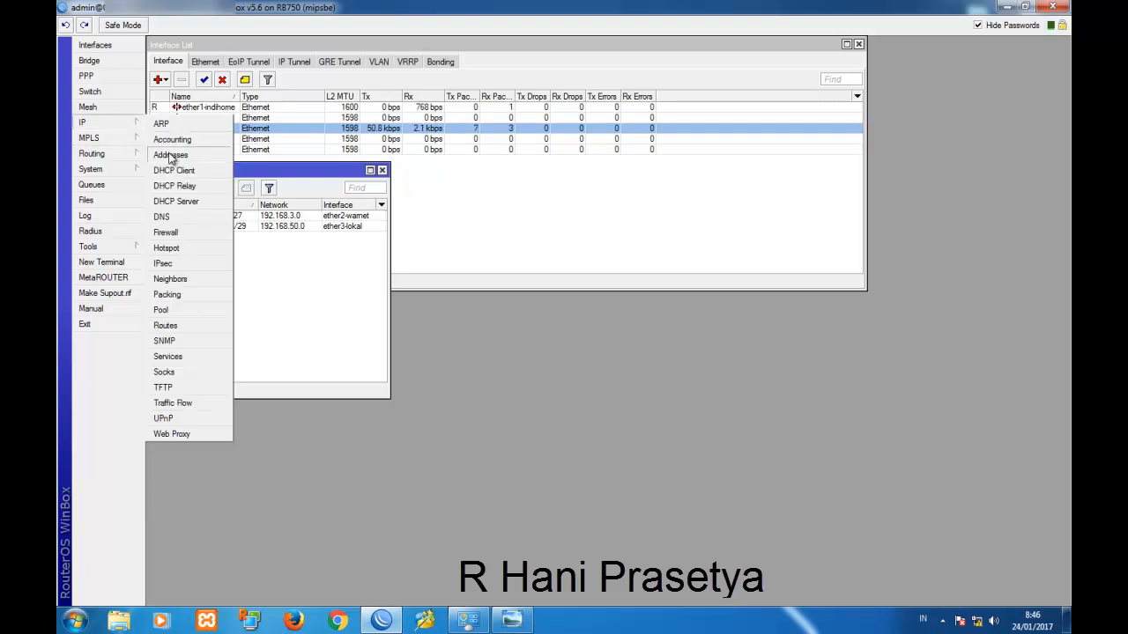
# Add a DHCP client on ether1-indihome and confirm its dynamic address 192.168.2.16/24.
pyautogui.click(177, 170)
pyautogui.click(269, 270)
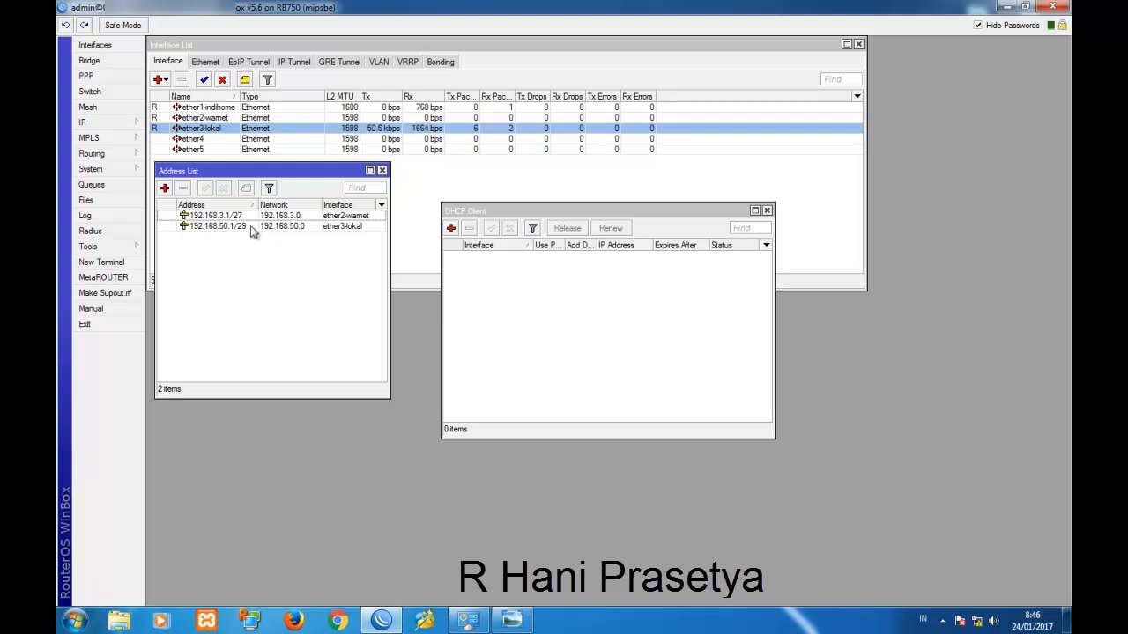
pyautogui.click(88, 123)
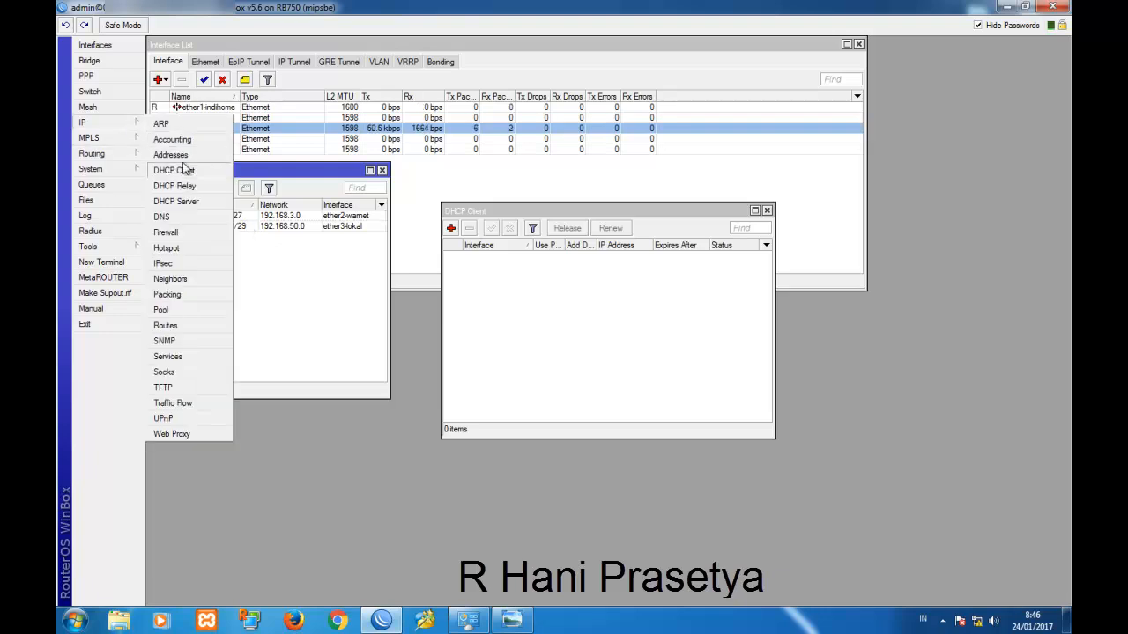
pyautogui.moveTo(538, 210); pyautogui.dragTo(492, 171)
pyautogui.click(403, 188)
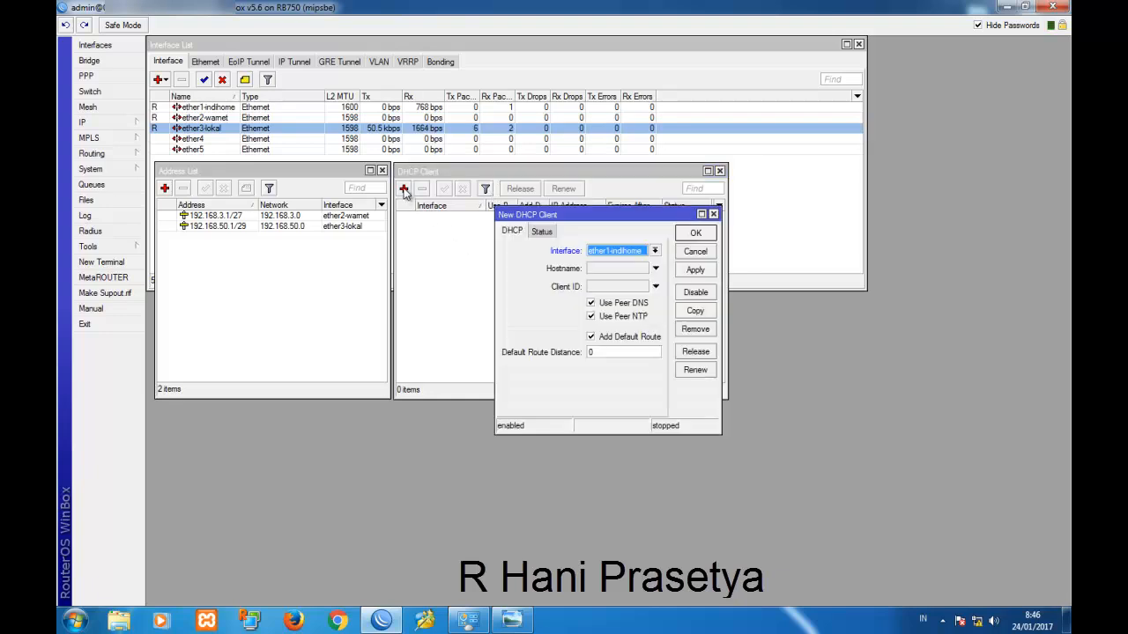
pyautogui.moveTo(564, 215); pyautogui.dragTo(486, 241)
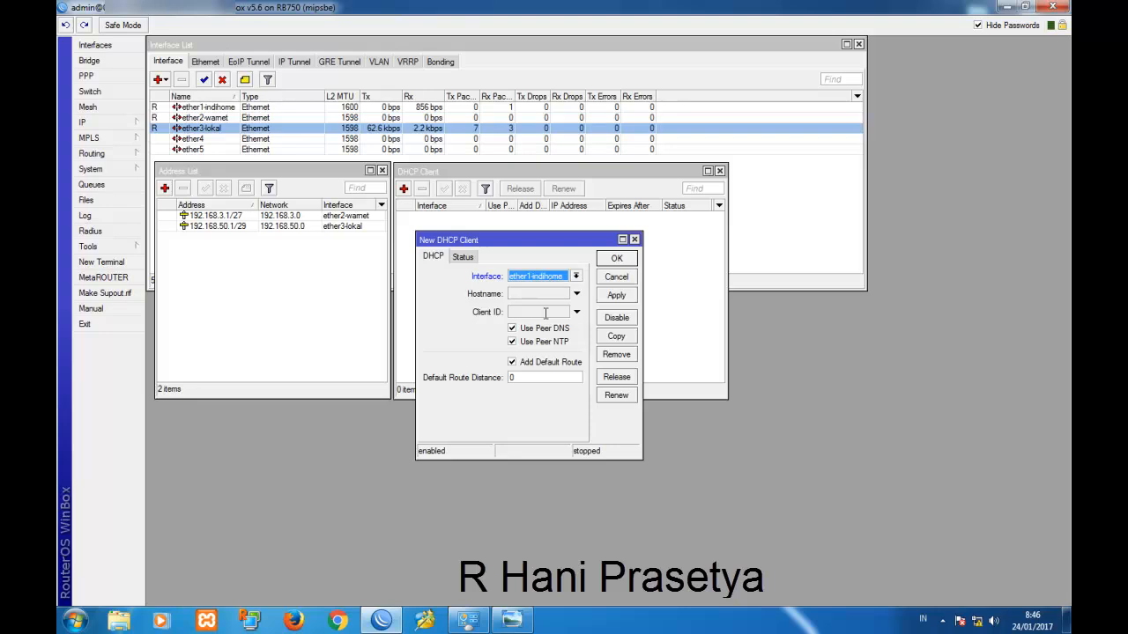
pyautogui.click(508, 624)
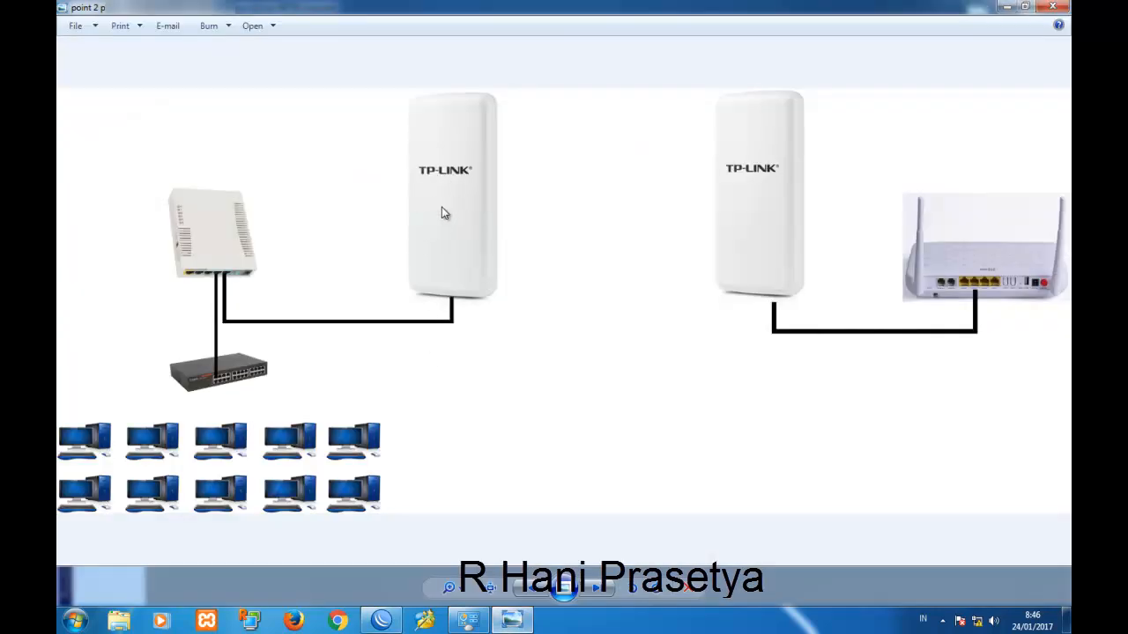
pyautogui.click(381, 620)
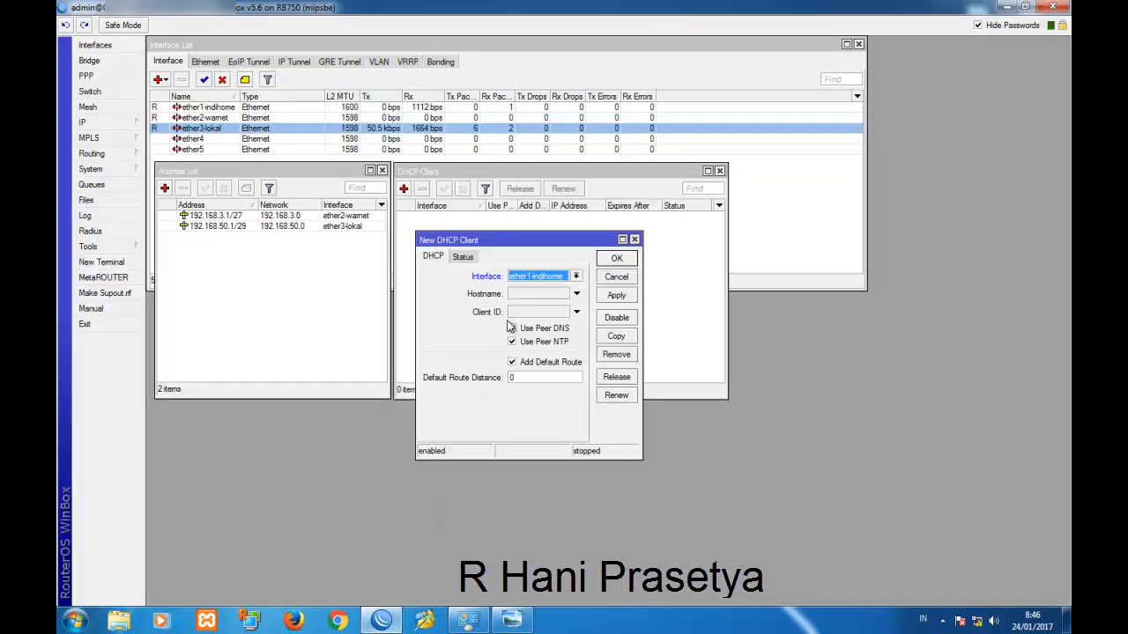
pyautogui.click(526, 376)
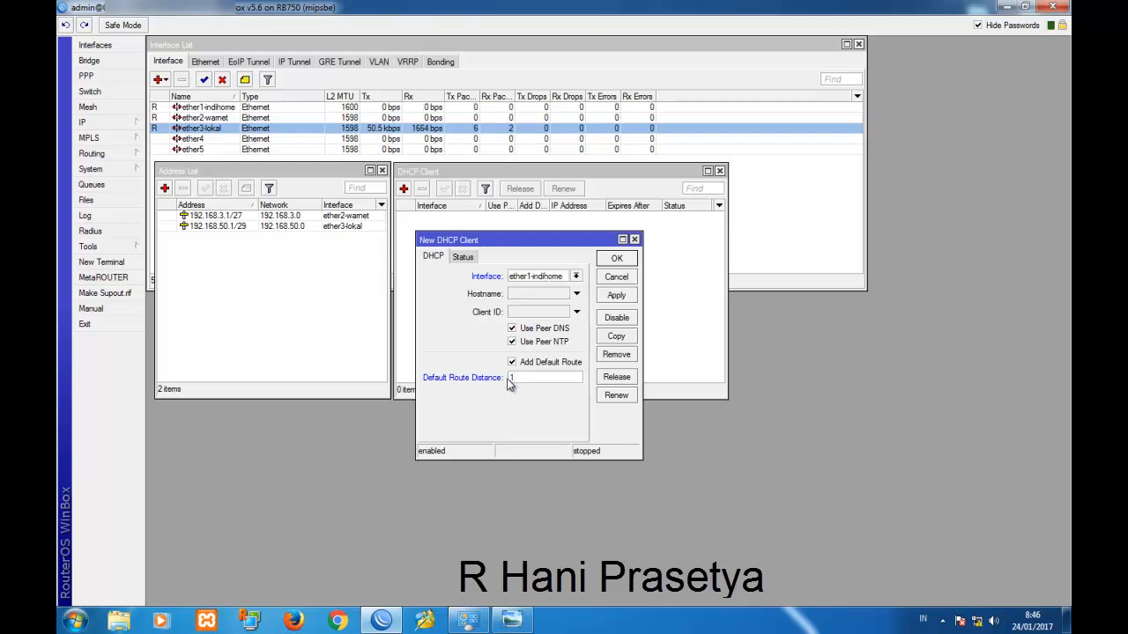
pyautogui.click(616, 295)
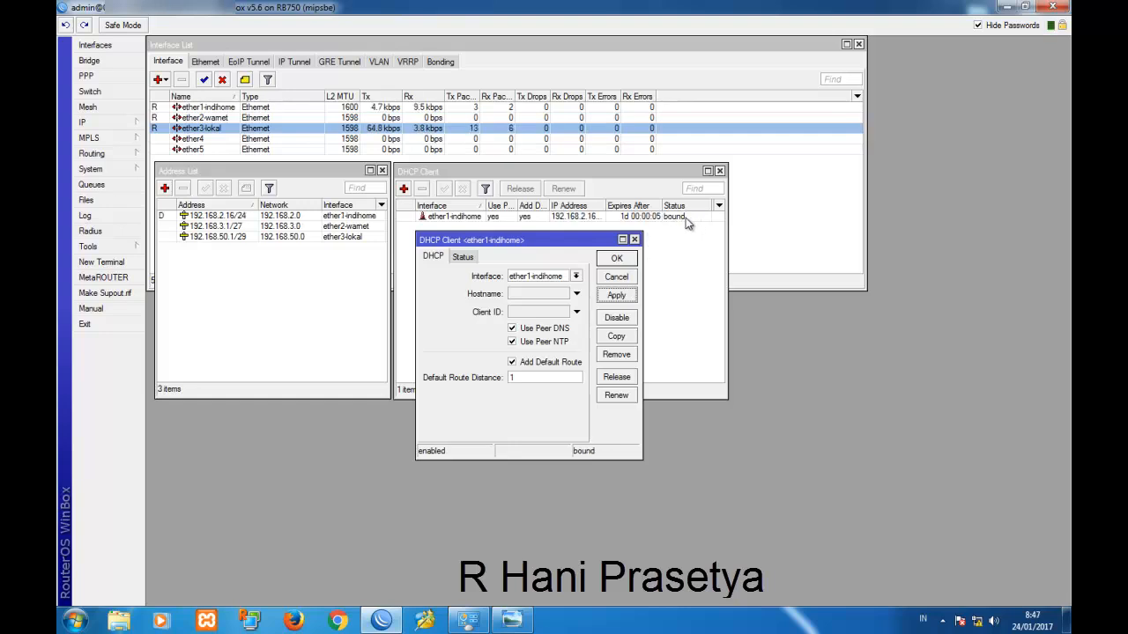
pyautogui.click(621, 258)
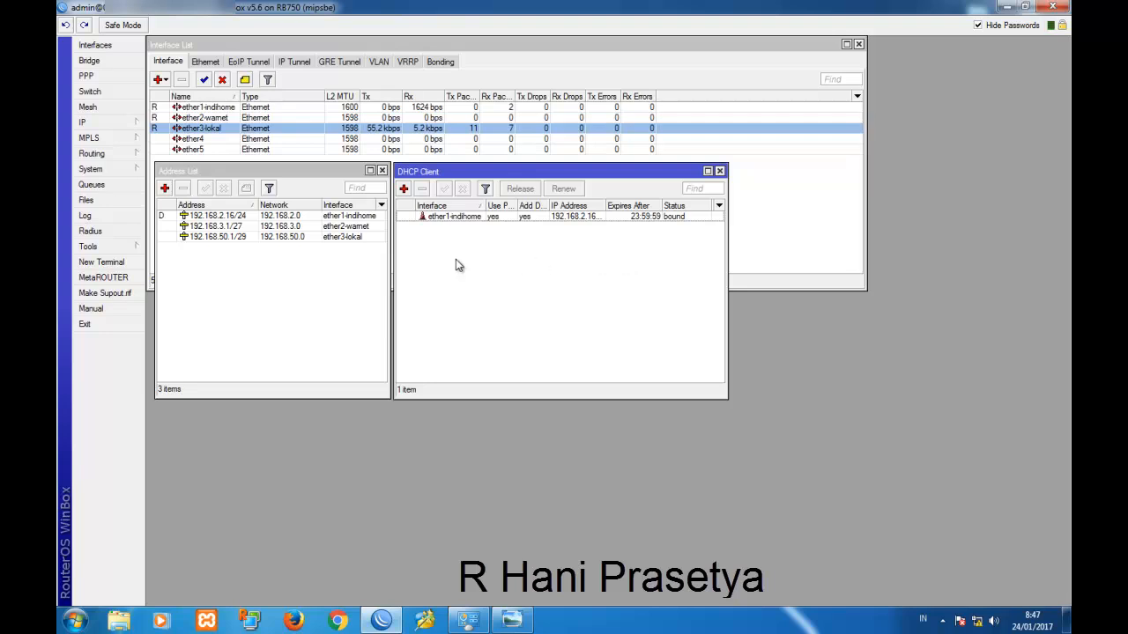
pyautogui.click(245, 222)
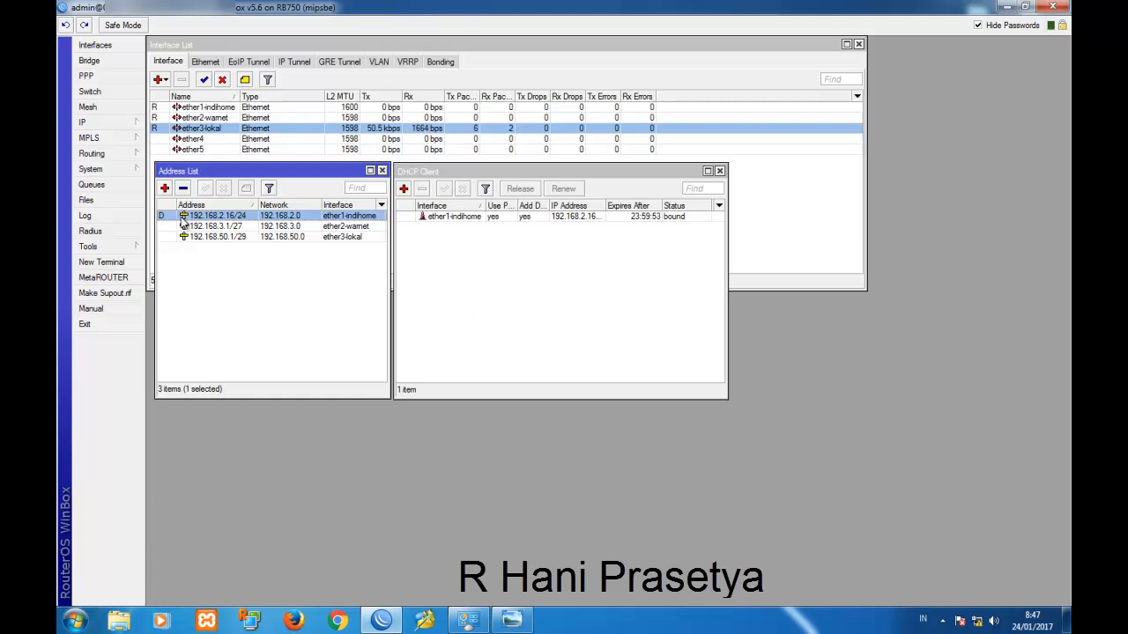
# Enable Allow Remote Requests in the DNS settings with server 192.168.2.1.
pyautogui.click(446, 274)
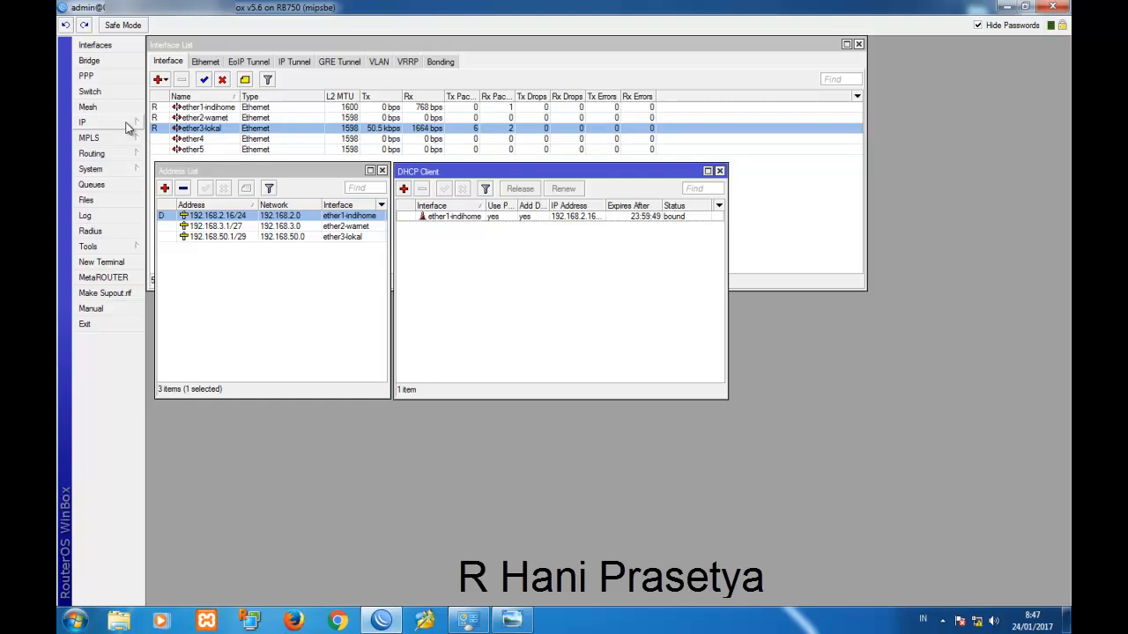
pyautogui.click(126, 124)
pyautogui.click(187, 223)
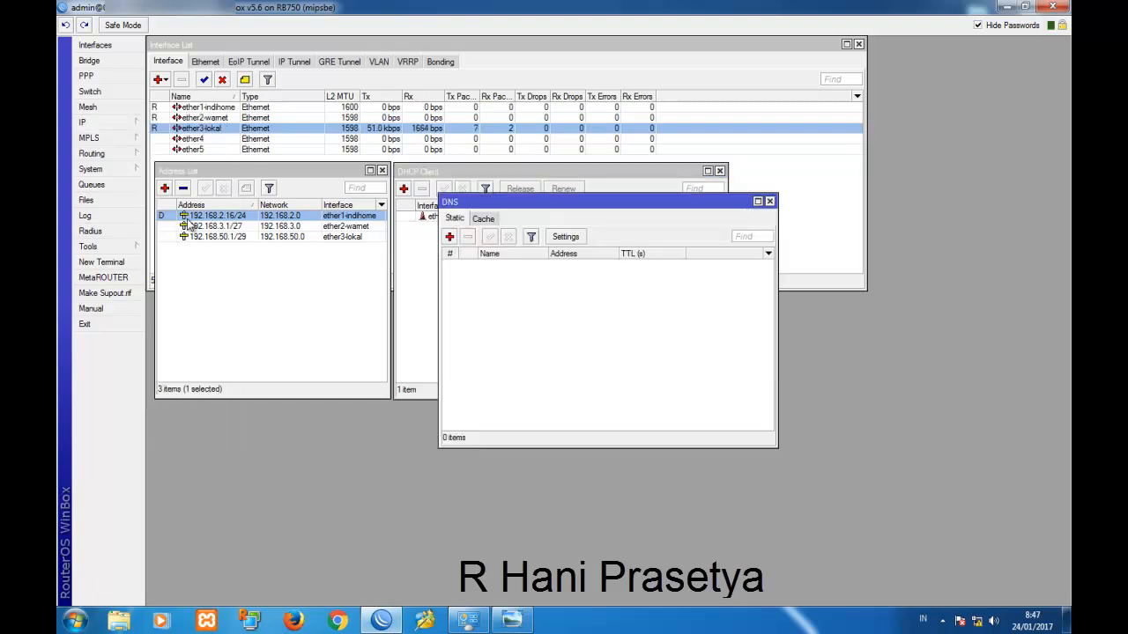
pyautogui.moveTo(525, 207); pyautogui.dragTo(481, 248)
pyautogui.click(521, 277)
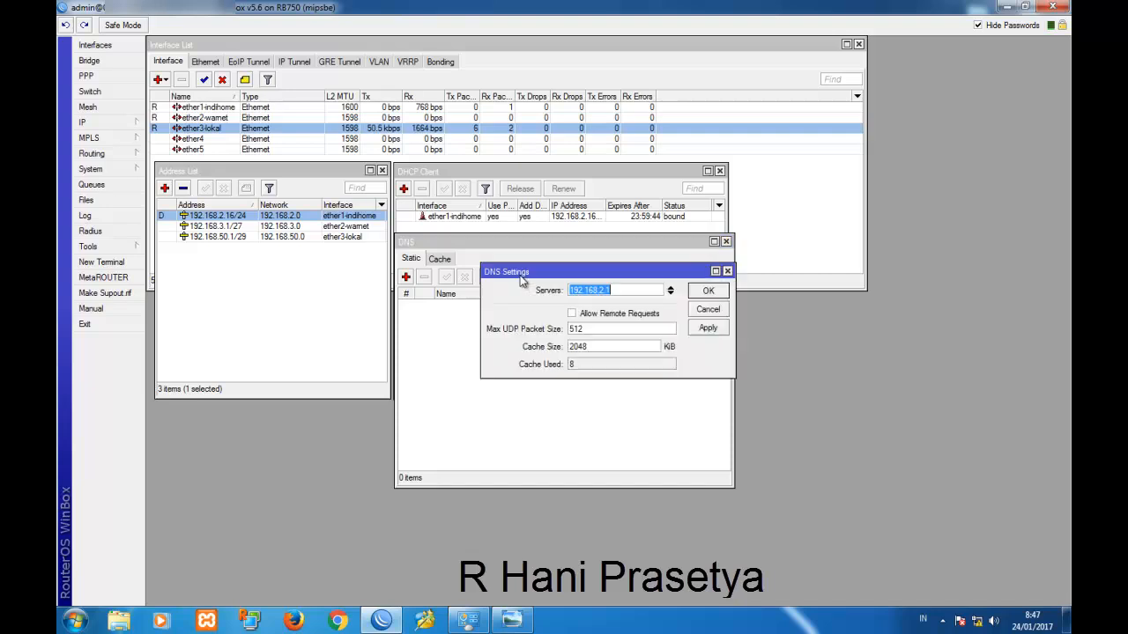
pyautogui.click(579, 317)
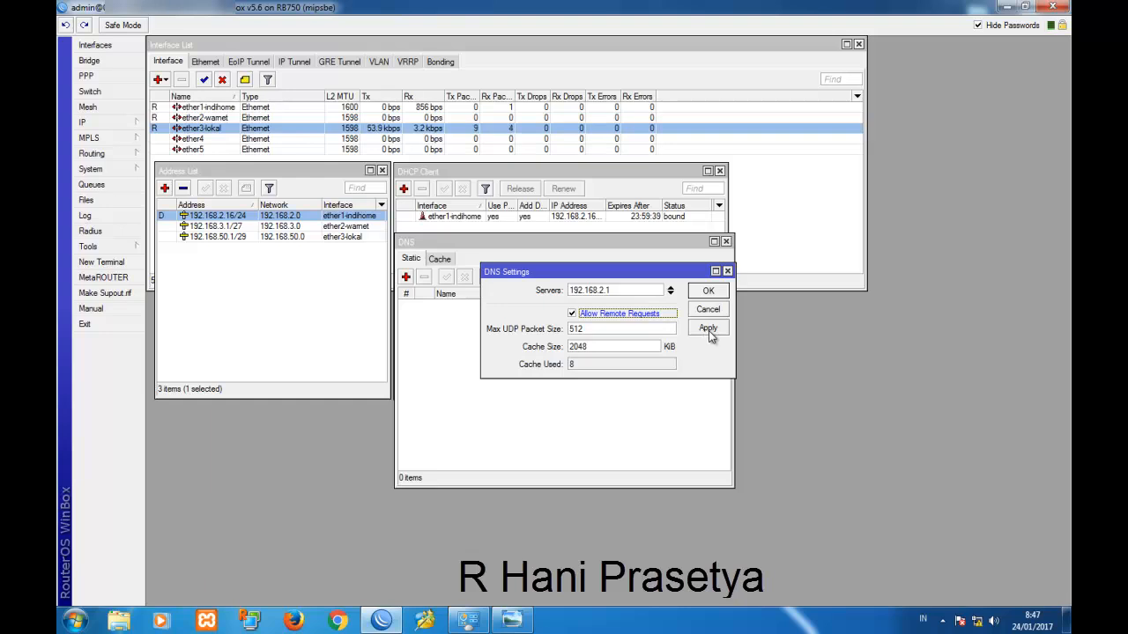
pyautogui.click(708, 329)
pyautogui.click(707, 293)
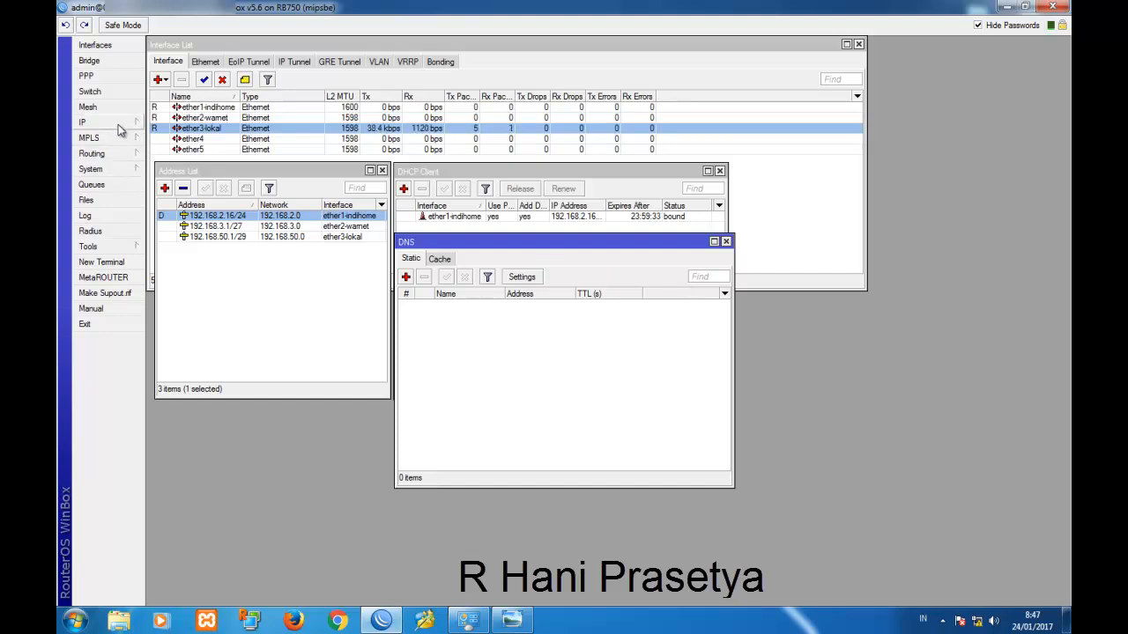
pyautogui.click(88, 123)
# Create a srcnat masquerade NAT rule out ether1-indihome, then start a New Terminal.
pyautogui.click(190, 231)
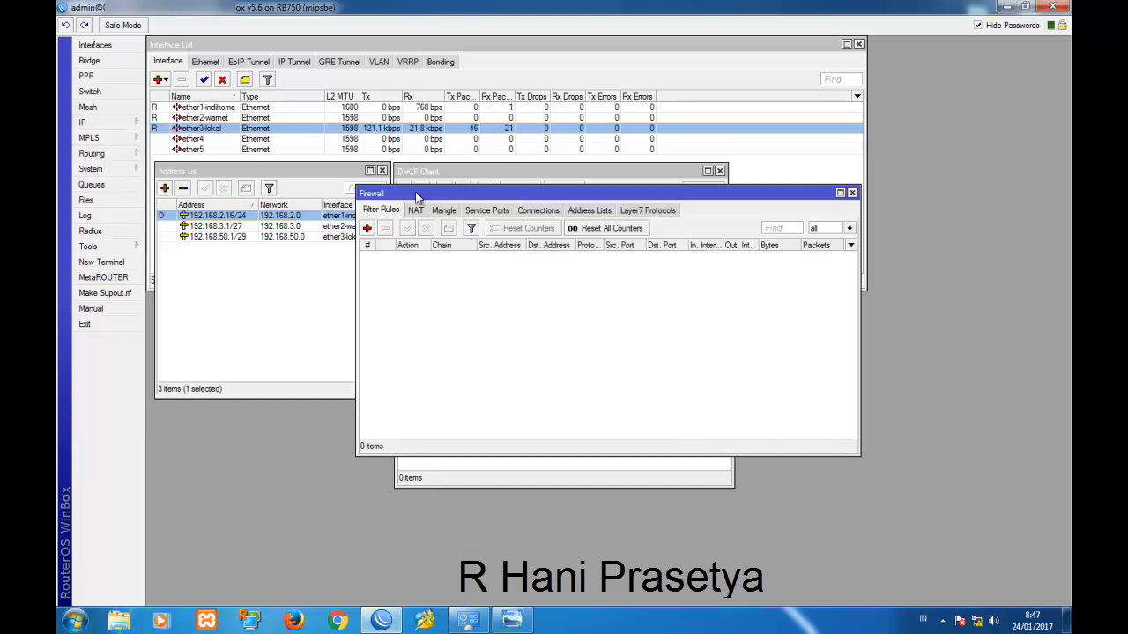
pyautogui.moveTo(411, 193); pyautogui.dragTo(496, 313)
pyautogui.click(509, 329)
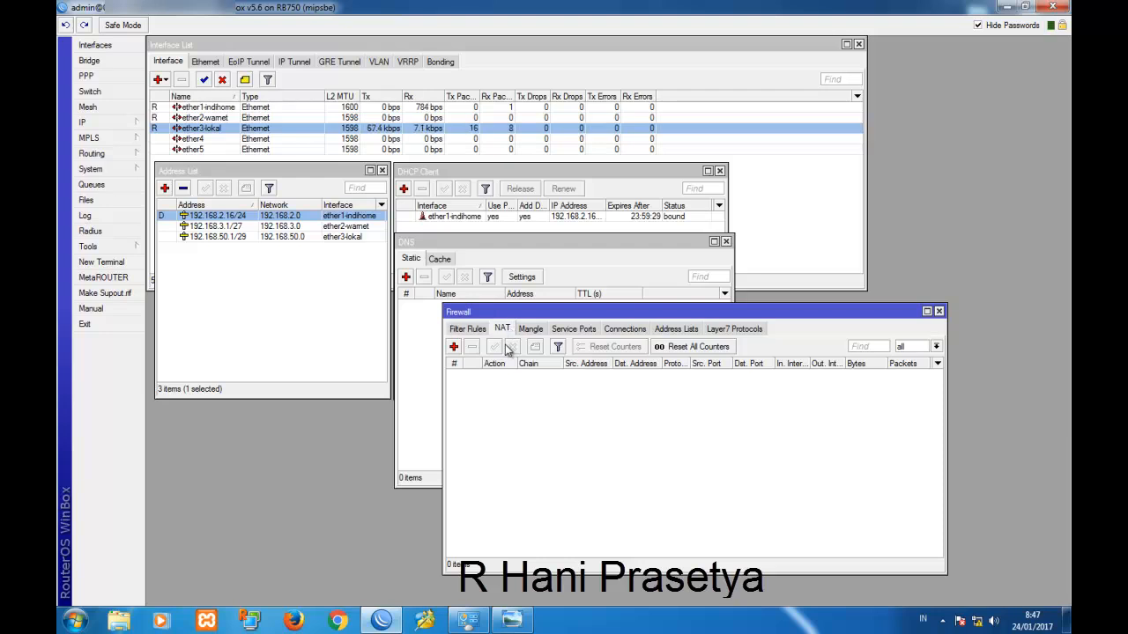
pyautogui.click(454, 347)
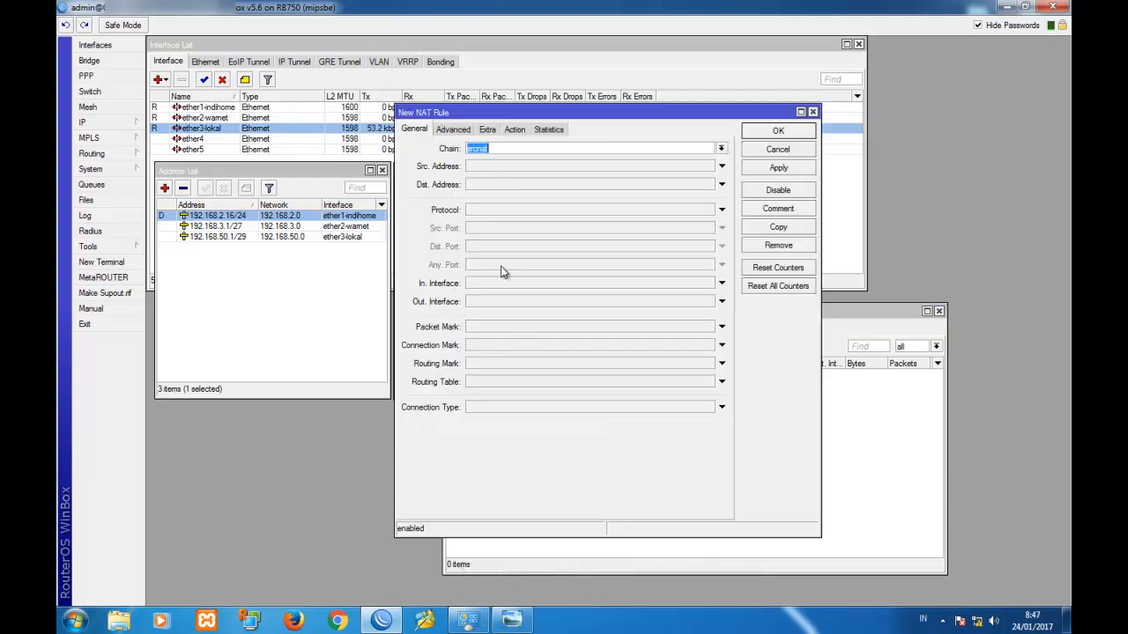
pyautogui.click(507, 302)
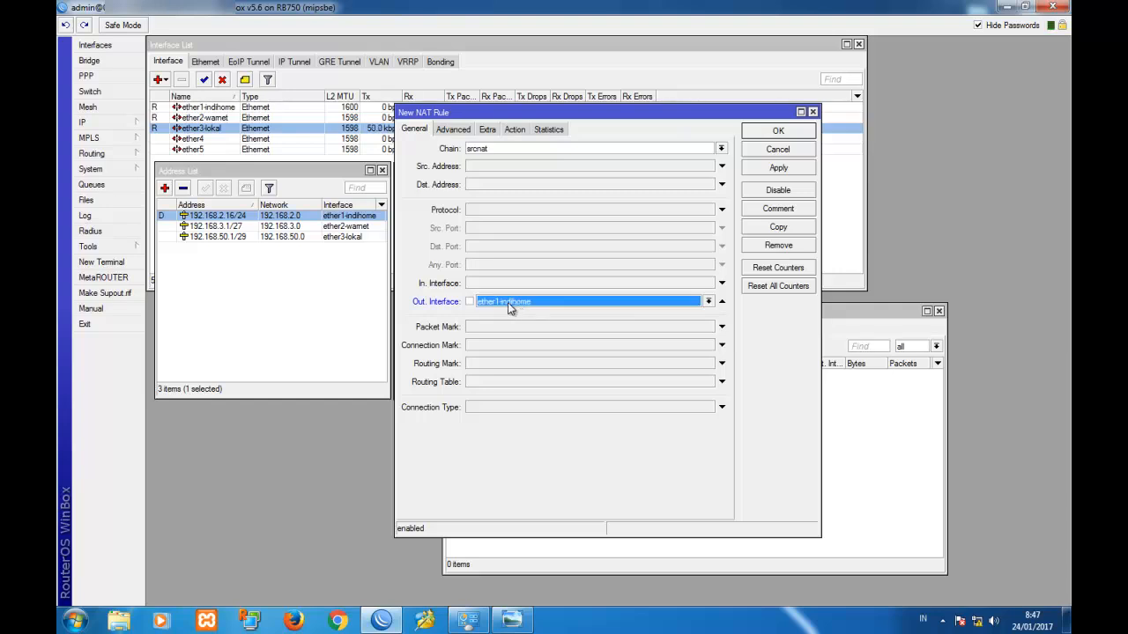
pyautogui.click(513, 132)
pyautogui.click(507, 149)
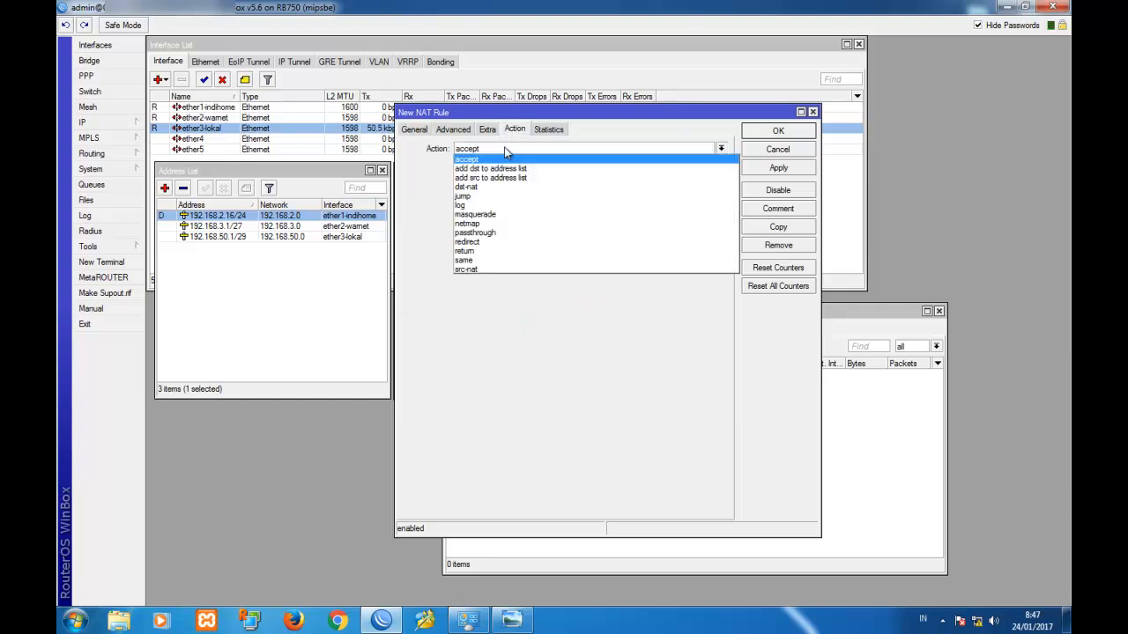
pyautogui.click(494, 214)
pyautogui.click(767, 170)
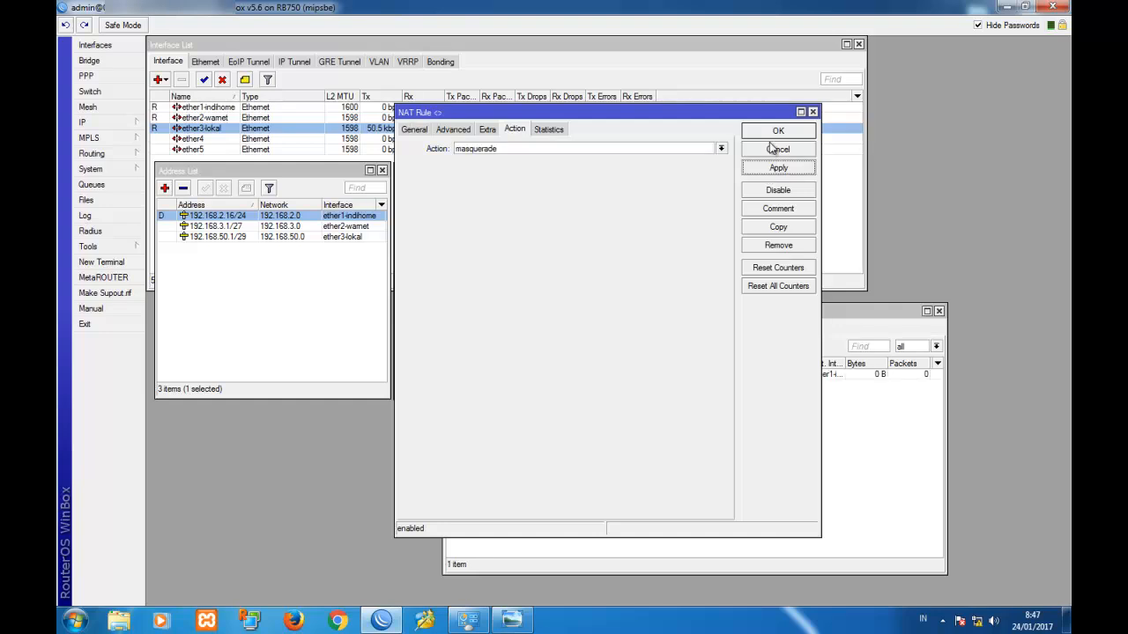
pyautogui.click(774, 131)
pyautogui.moveTo(666, 316); pyautogui.dragTo(659, 344)
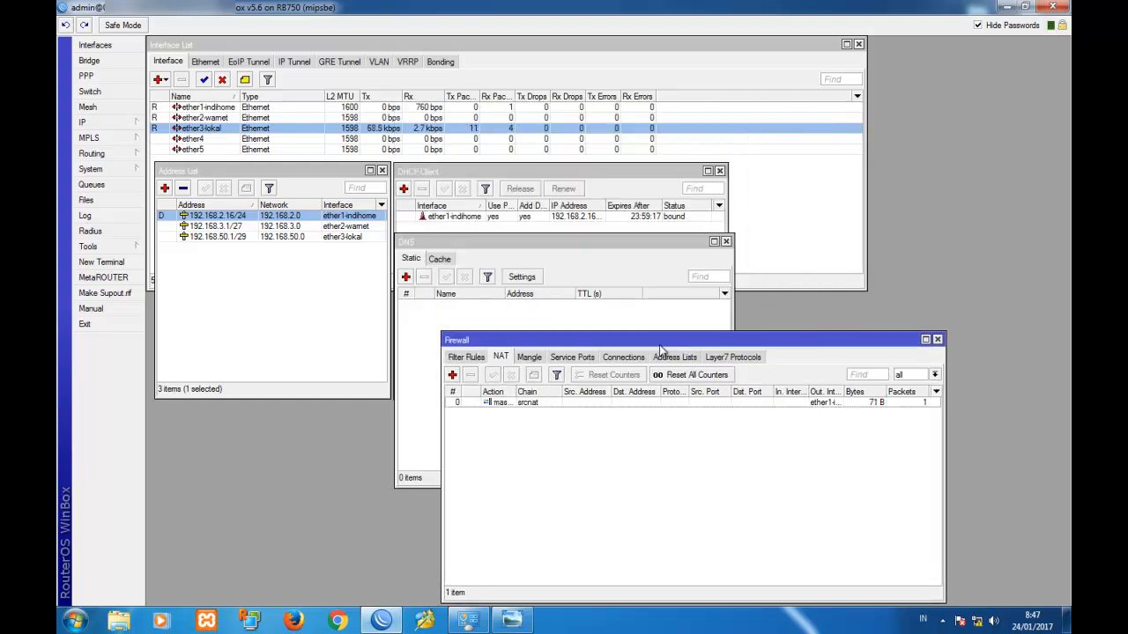
pyautogui.click(117, 263)
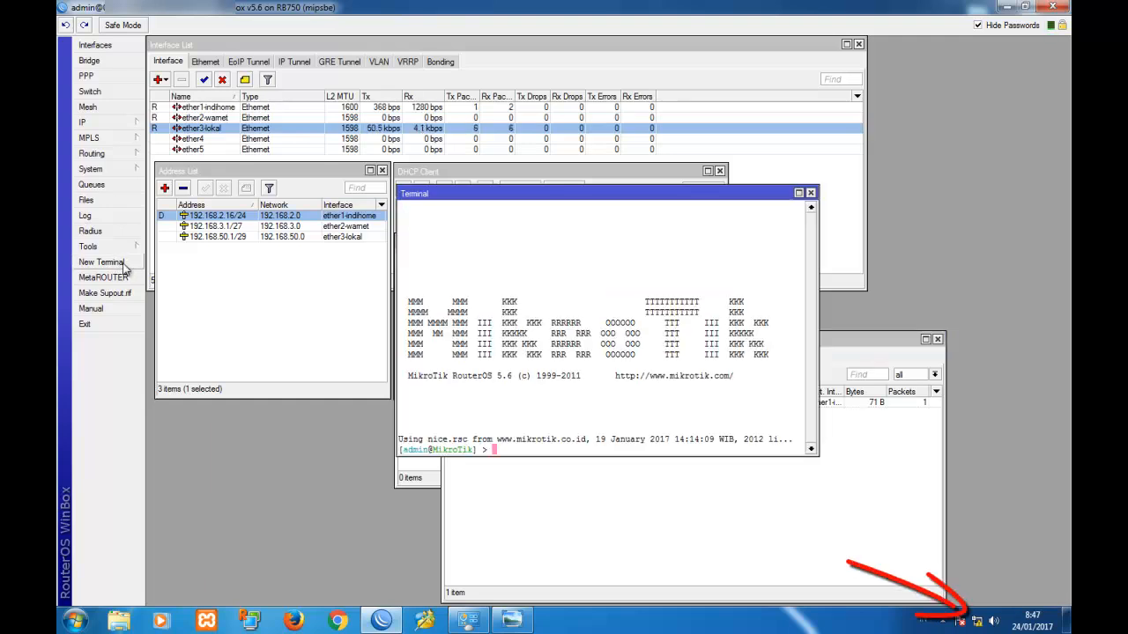
# Run ping google.com in the router terminal, then bring up the network diagram.
pyautogui.write('ping')
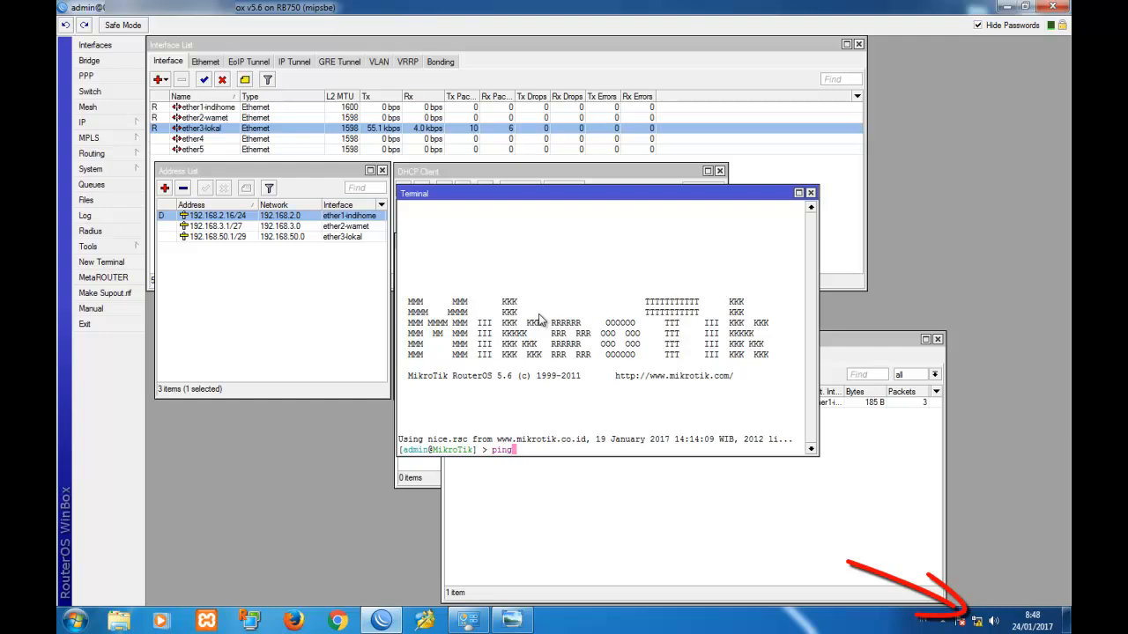
pyautogui.write(' google.com')
pyautogui.press('Return')
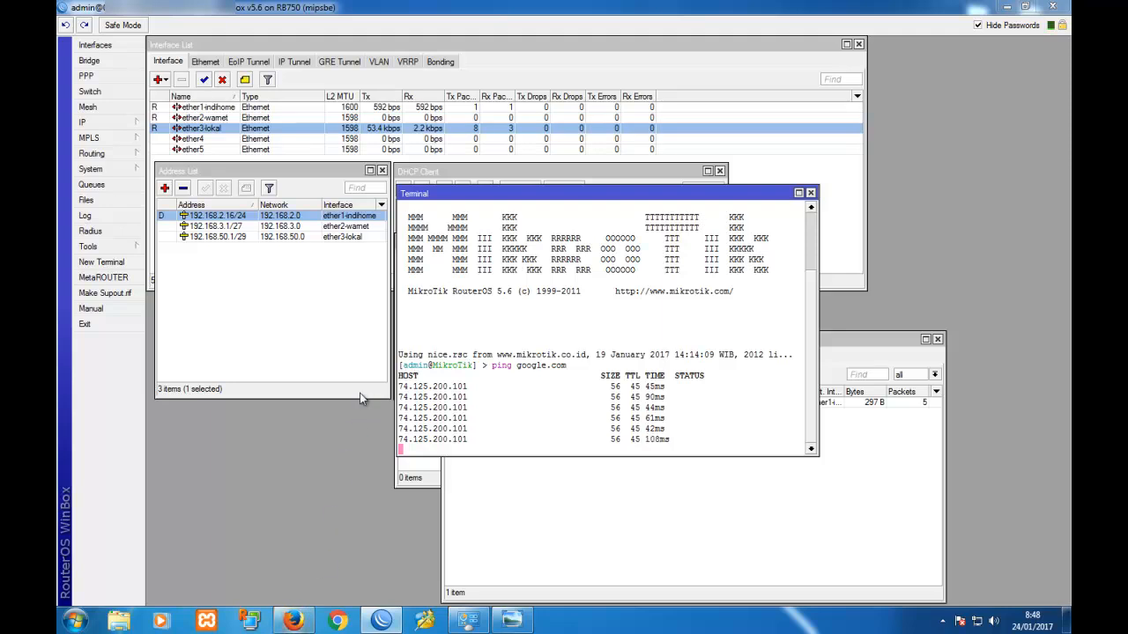
pyautogui.click(511, 621)
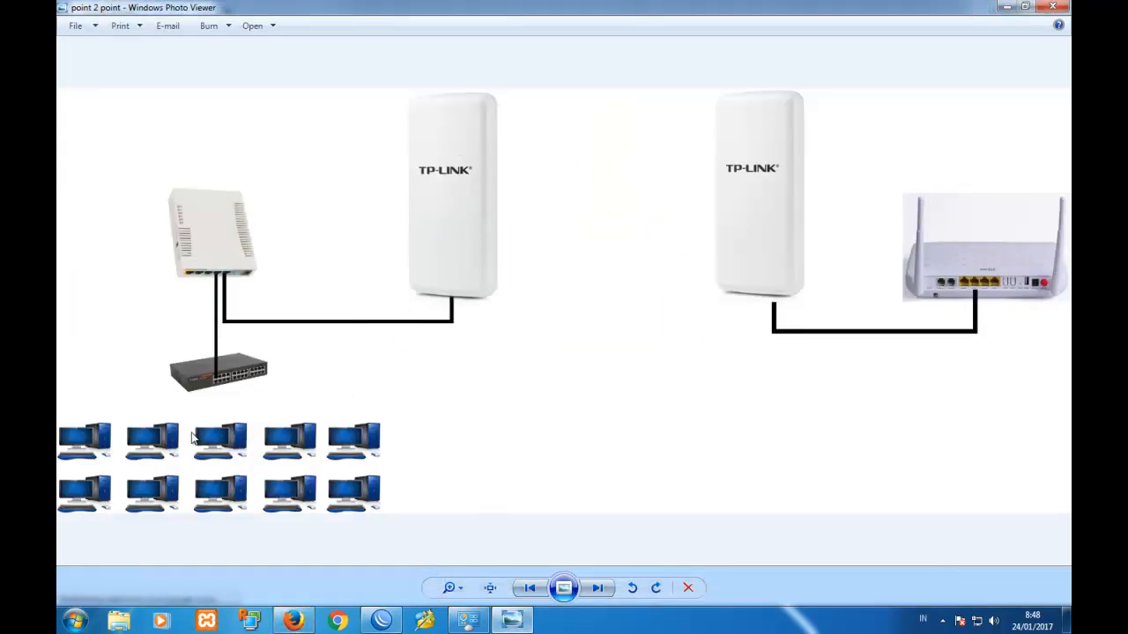
# Load youtube.com in Firefox to confirm browsing works.
pyautogui.click(293, 620)
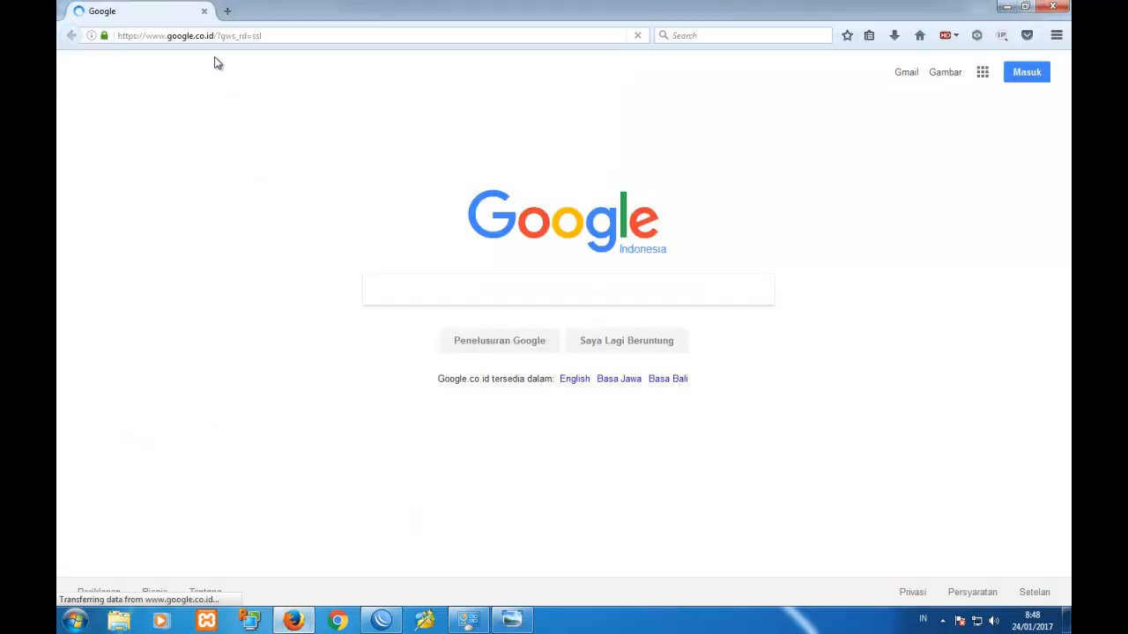
pyautogui.click(220, 34)
pyautogui.write('youtube.com/')
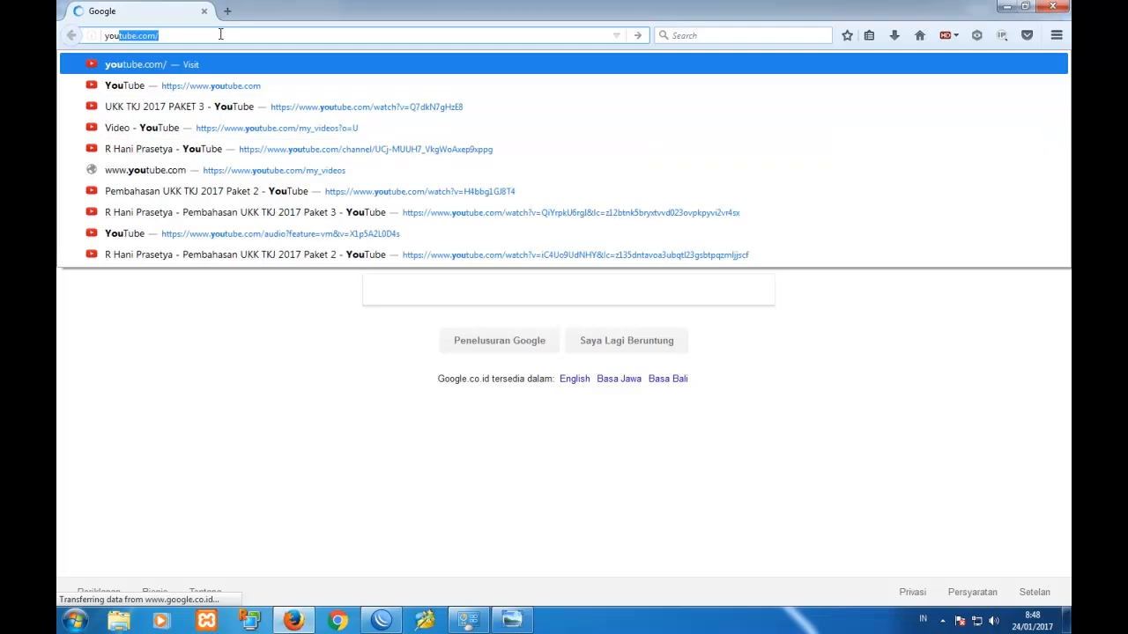
pyautogui.press('Return')
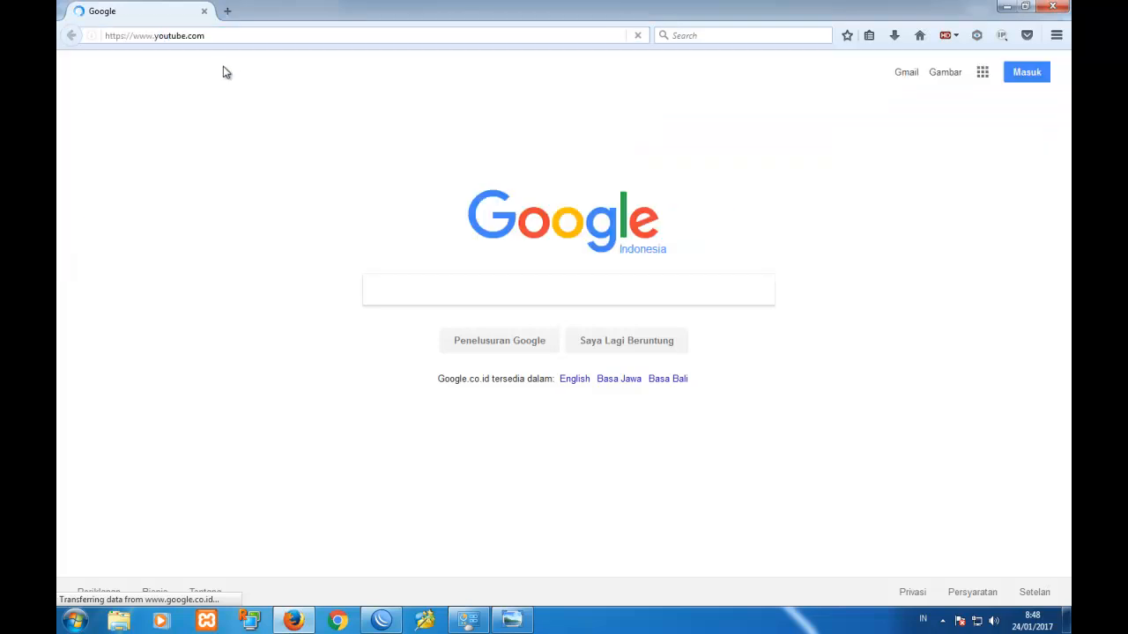
# Open 192.168.2.200 in a new tab and begin typing a 192.168. address in another.
pyautogui.click(227, 10)
pyautogui.write('192.168.1.1/')
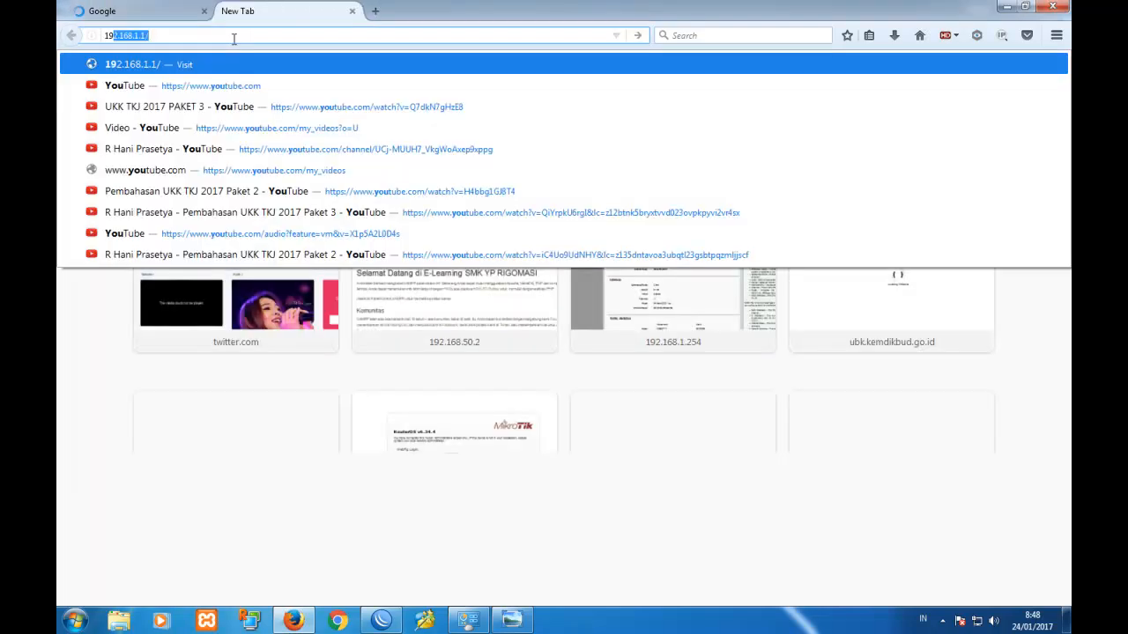
pyautogui.press('Return')
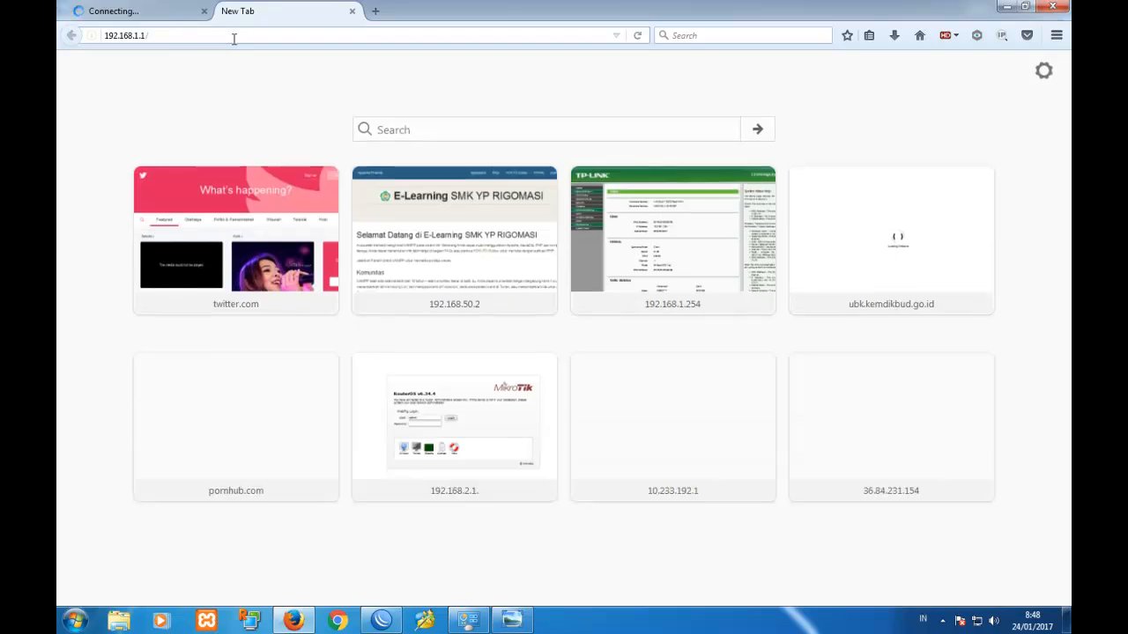
pyautogui.click(351, 11)
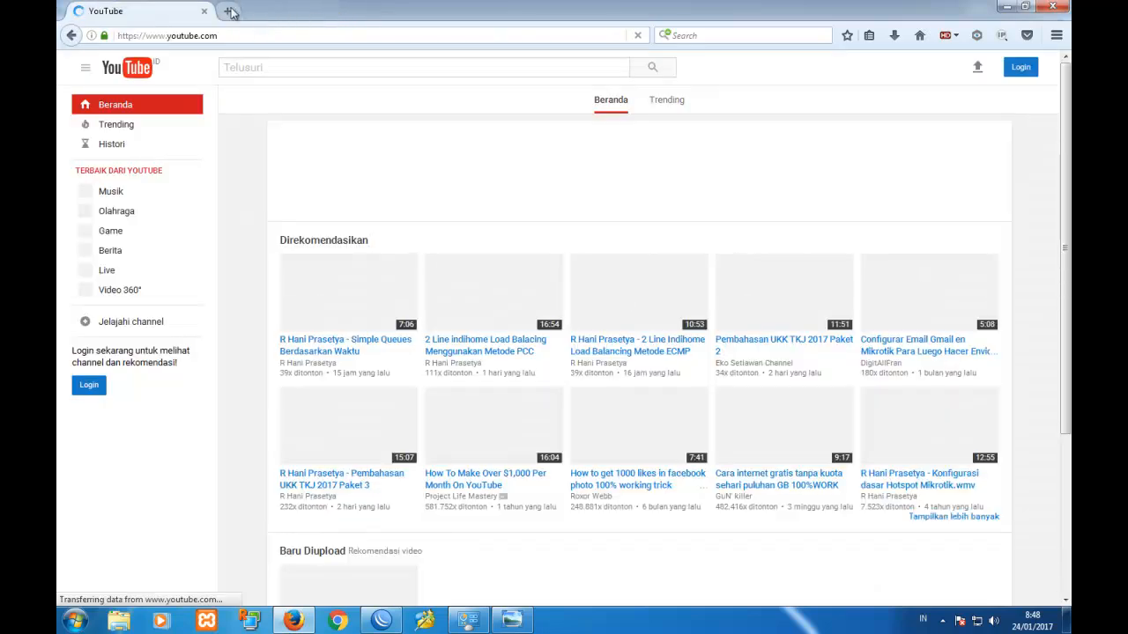
pyautogui.click(226, 11)
pyautogui.write('192')
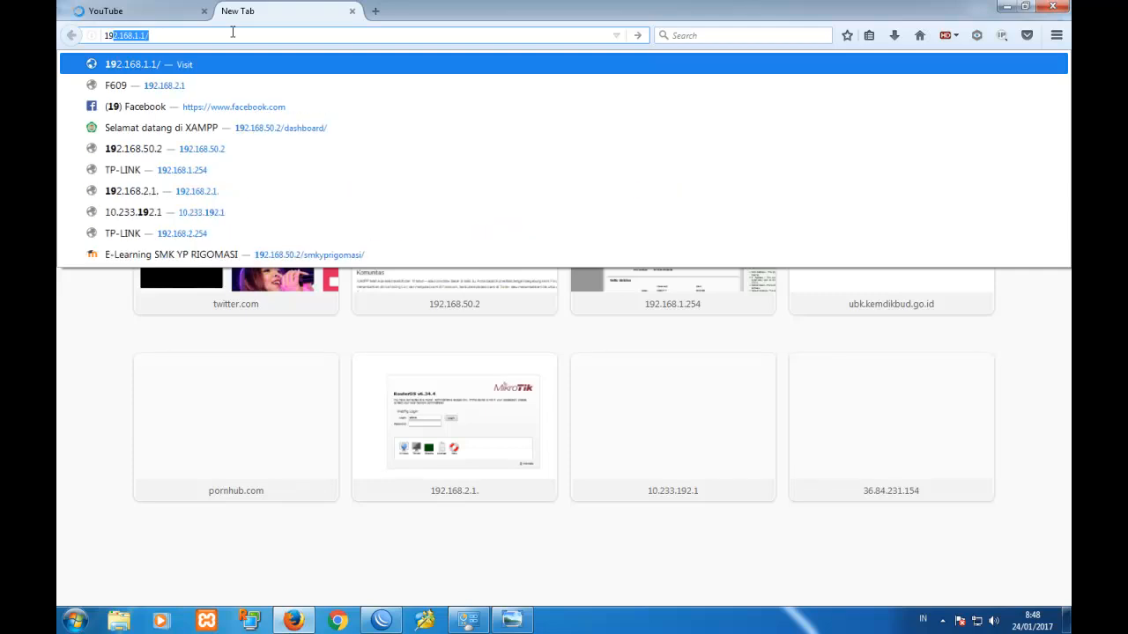
pyautogui.write('.168.2.')
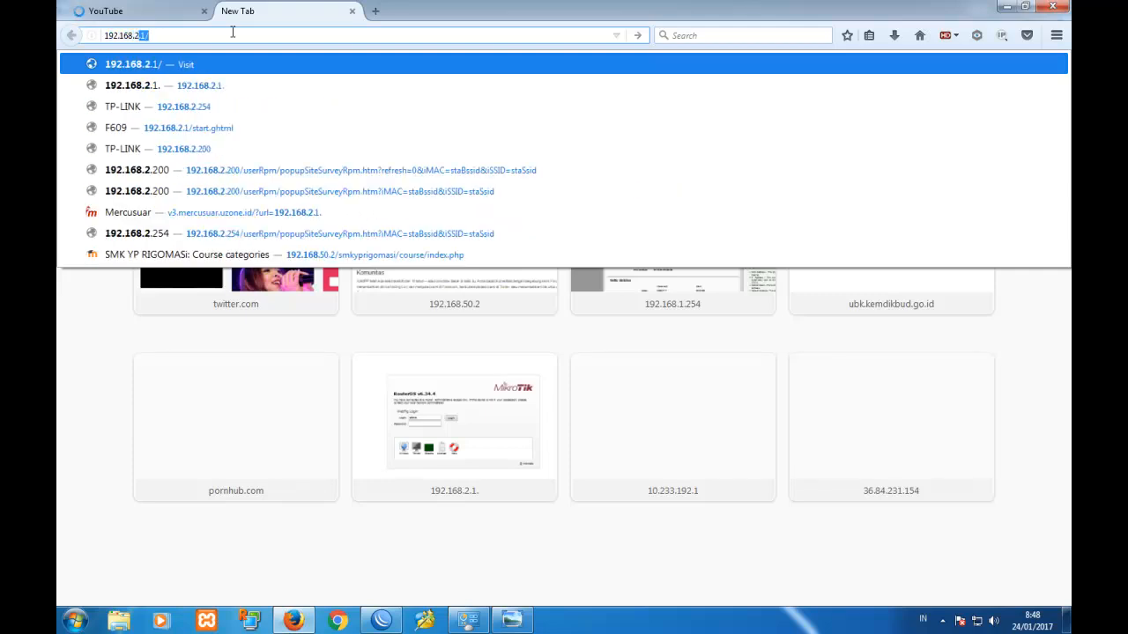
pyautogui.write('200')
pyautogui.press('Return')
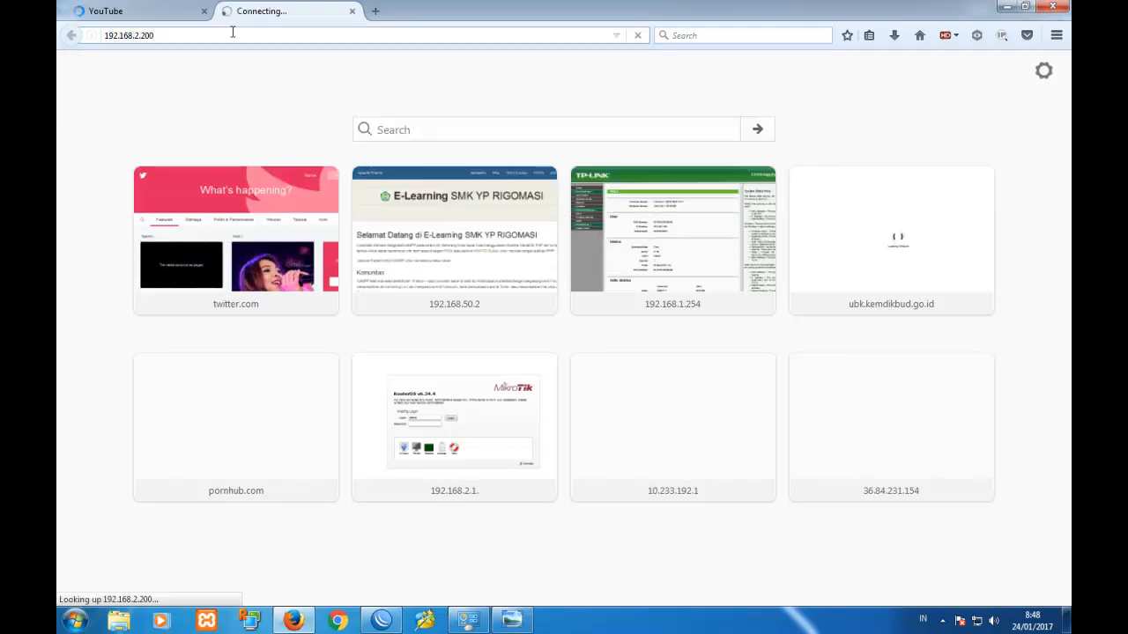
pyautogui.click(375, 11)
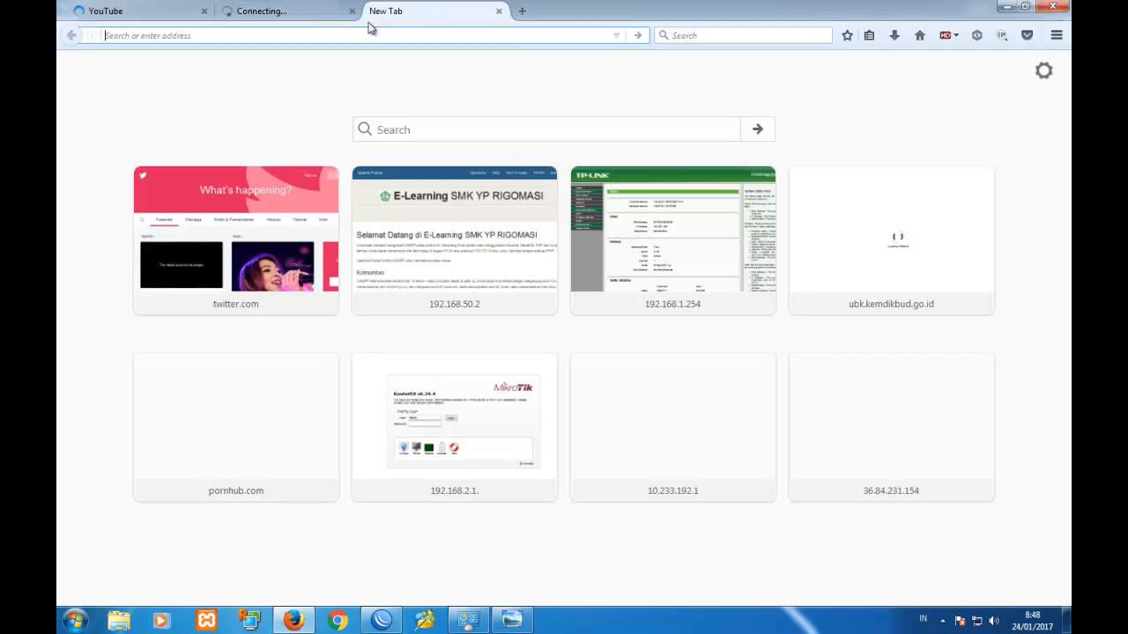
pyautogui.write('192.168.')
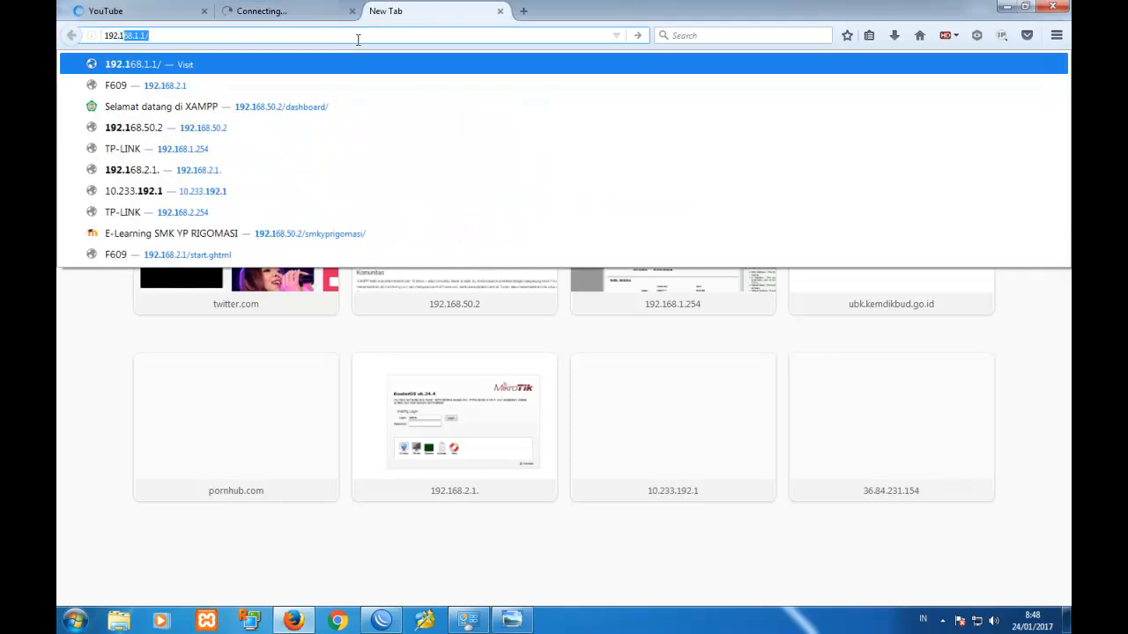
pyautogui.press('Escape')
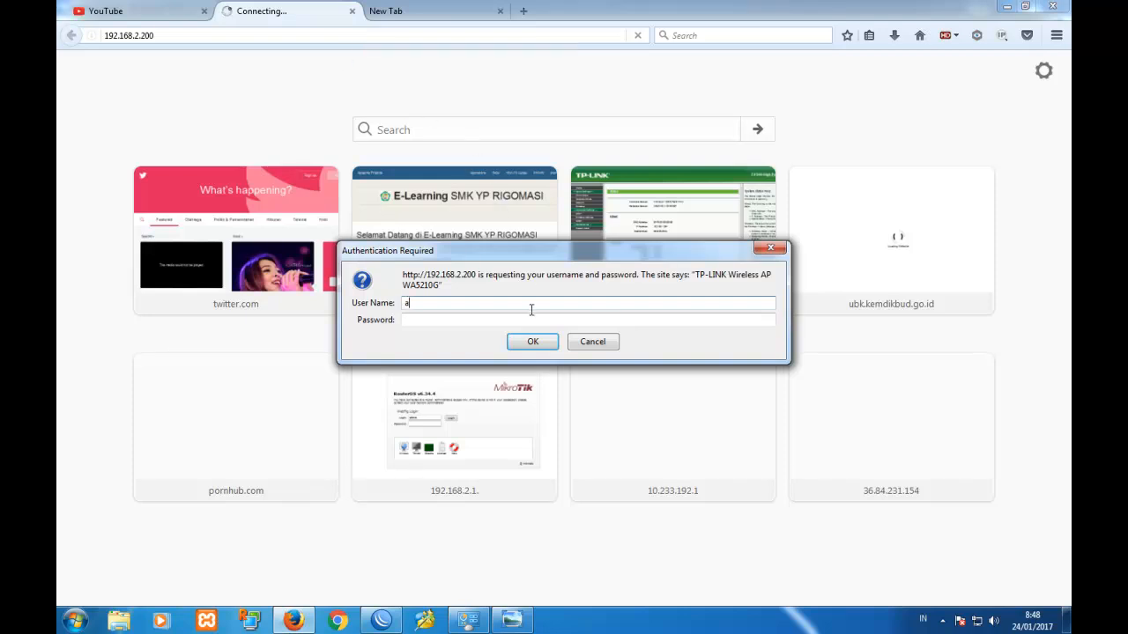
# Enter the password and log in to the 192.168.2.200 CPE.
pyautogui.press('Tab')
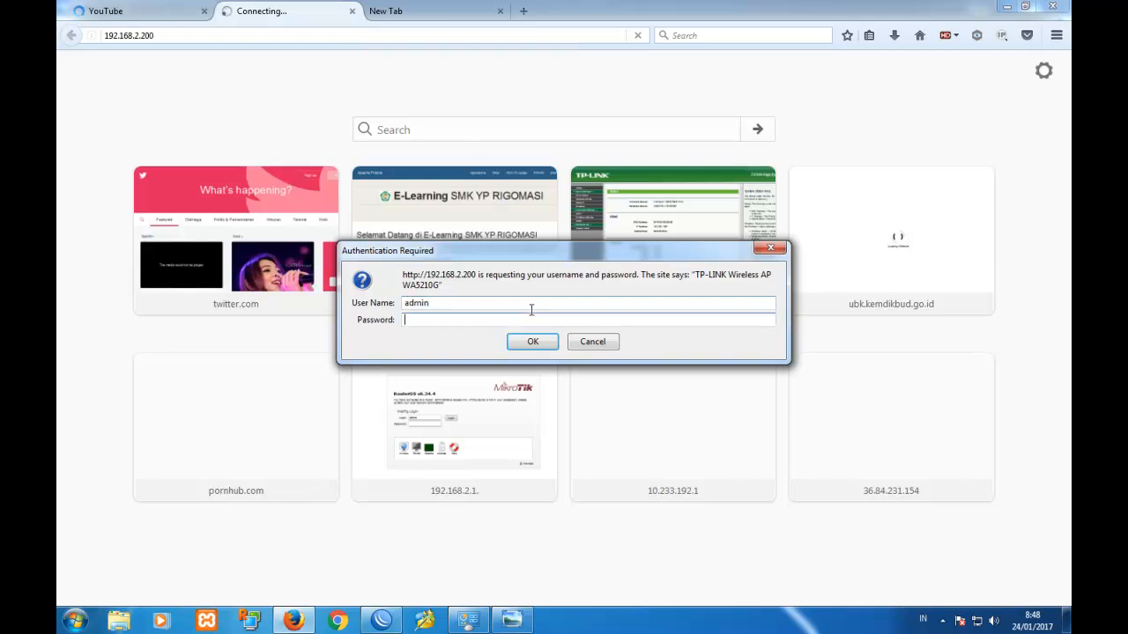
pyautogui.write('admin')
pyautogui.press('Return')
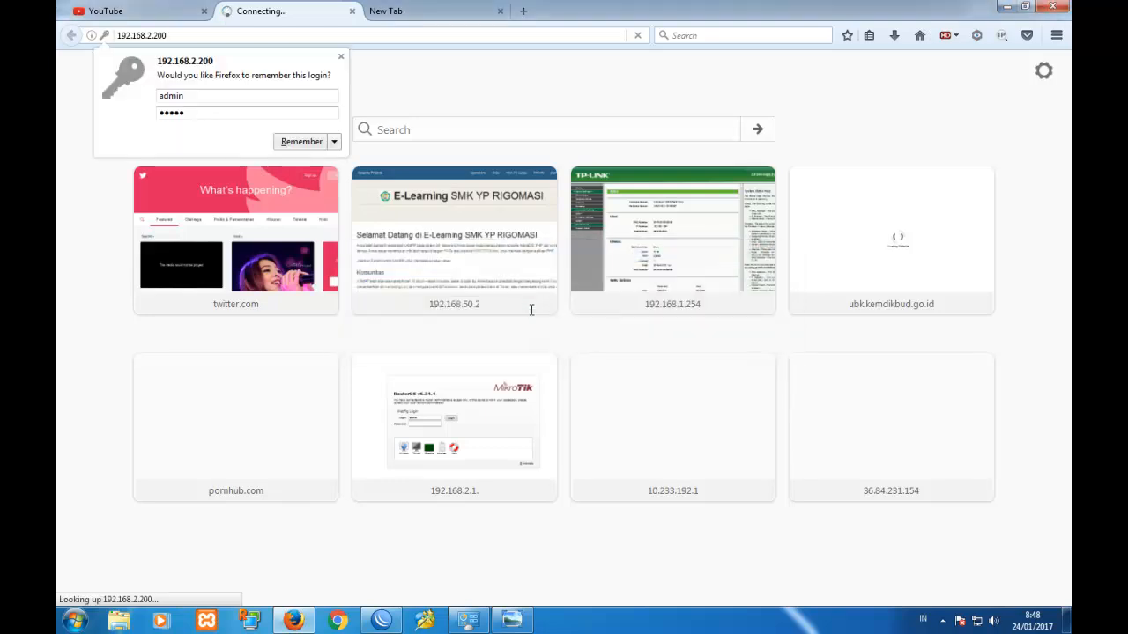
# Load the second CPE at 192.168.2.220 in the new tab.
pyautogui.click(394, 13)
pyautogui.click(359, 35)
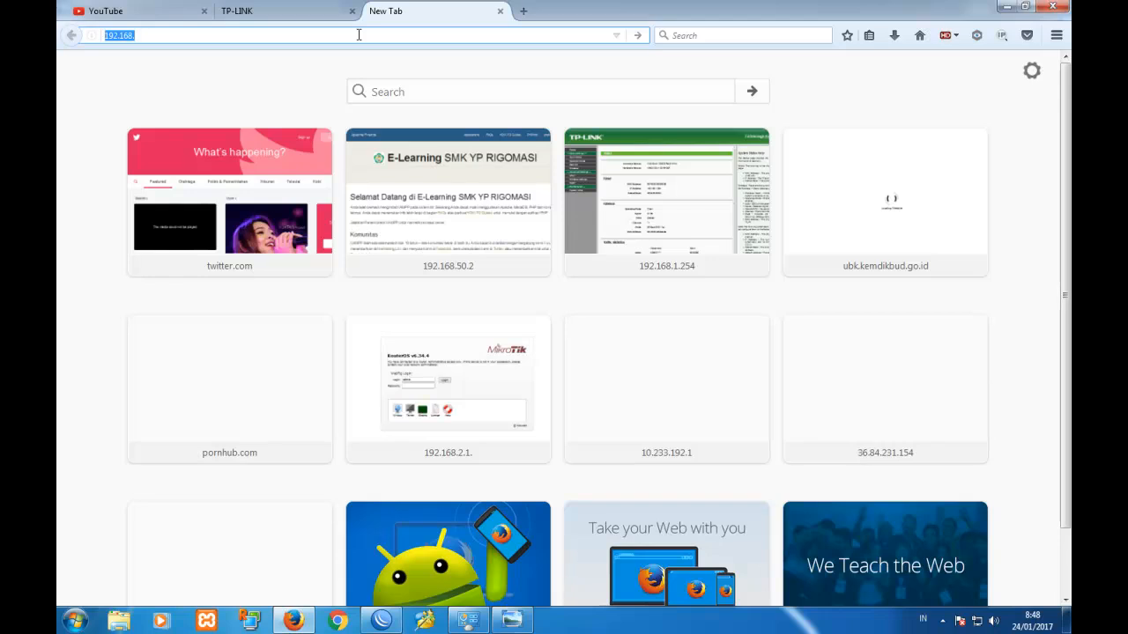
pyautogui.click(359, 35)
pyautogui.write('2.220')
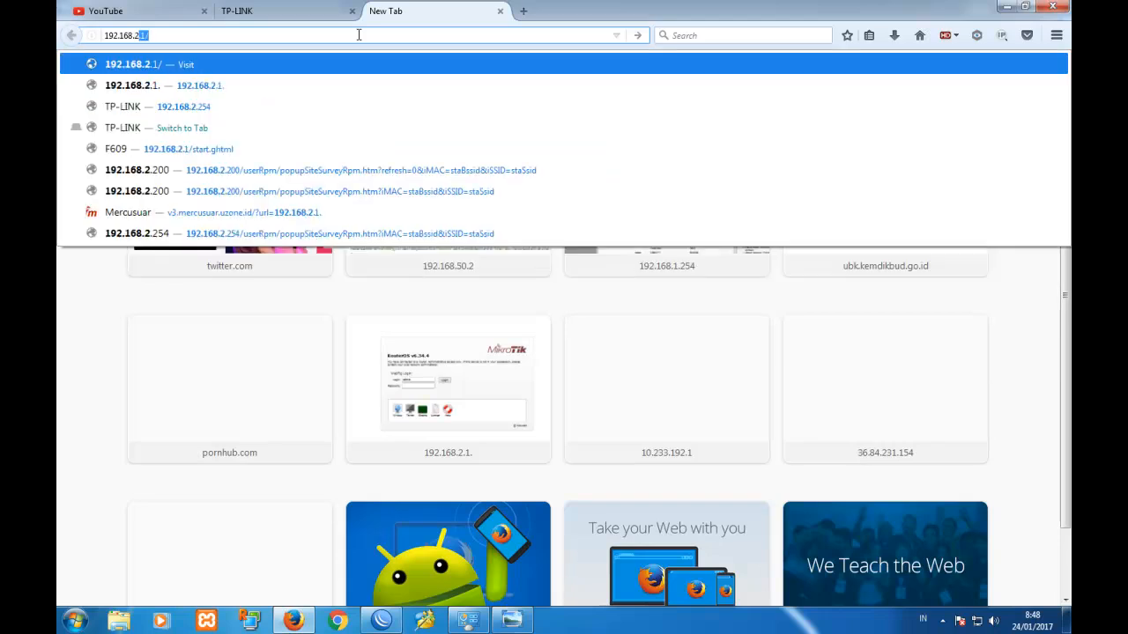
pyautogui.press('Return')
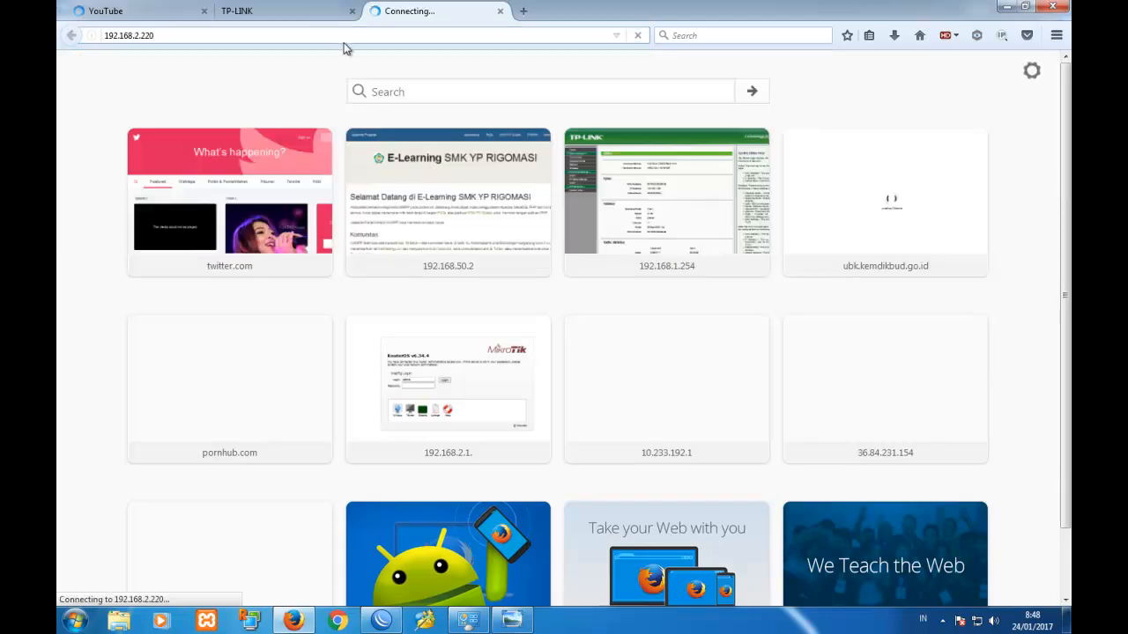
pyautogui.click(302, 13)
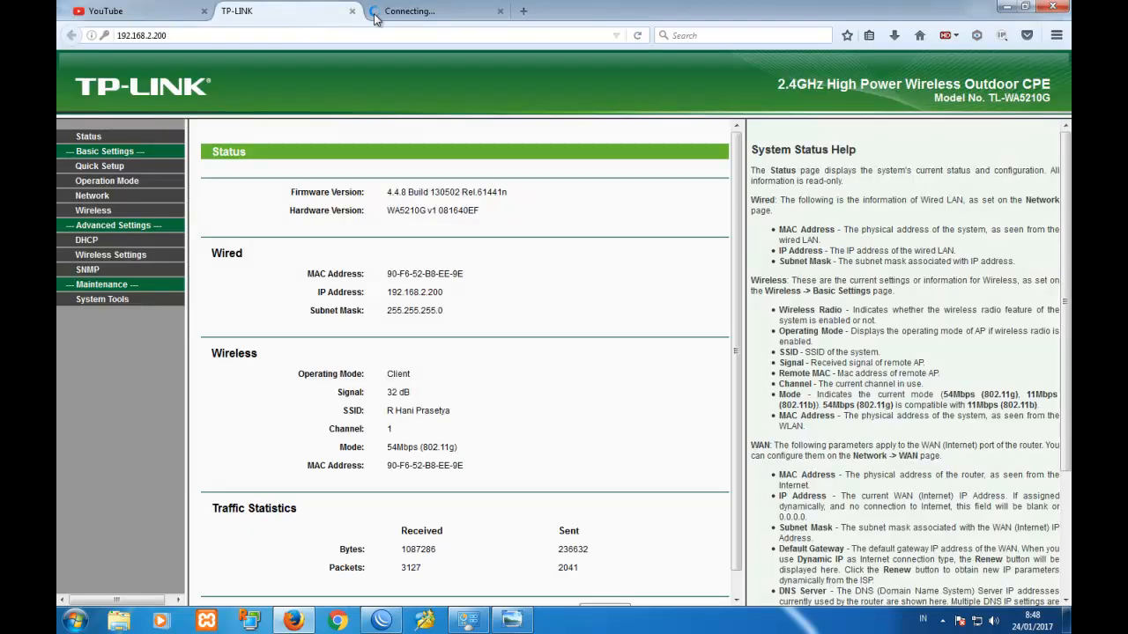
# Submit the login for the 192.168.2.220 CPE.
pyautogui.click(402, 14)
pyautogui.click(309, 32)
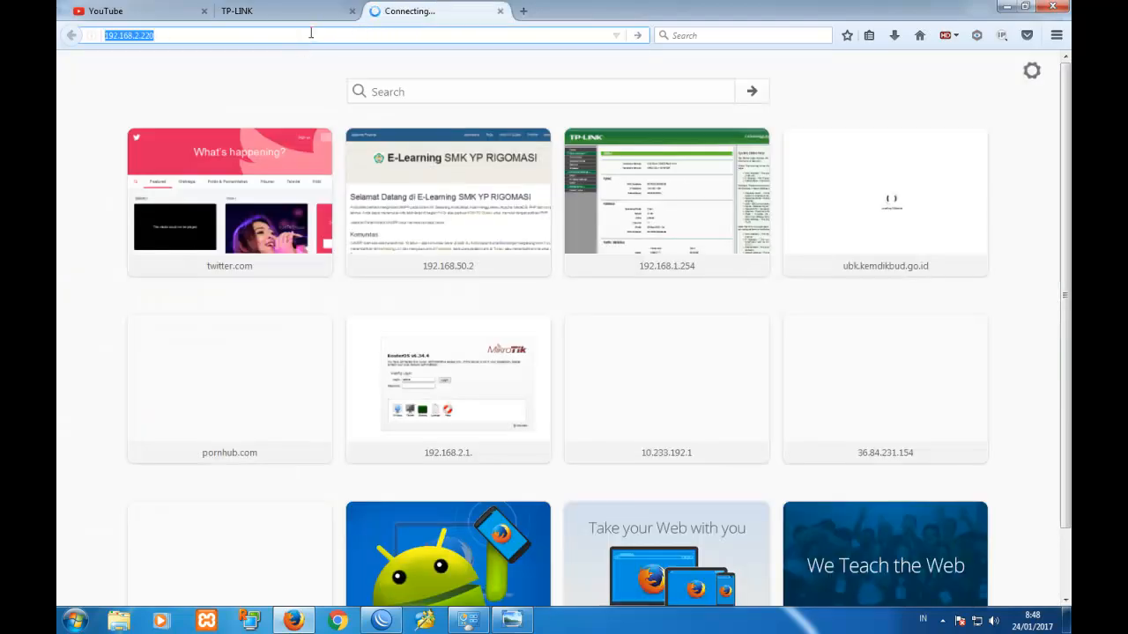
pyautogui.click(310, 33)
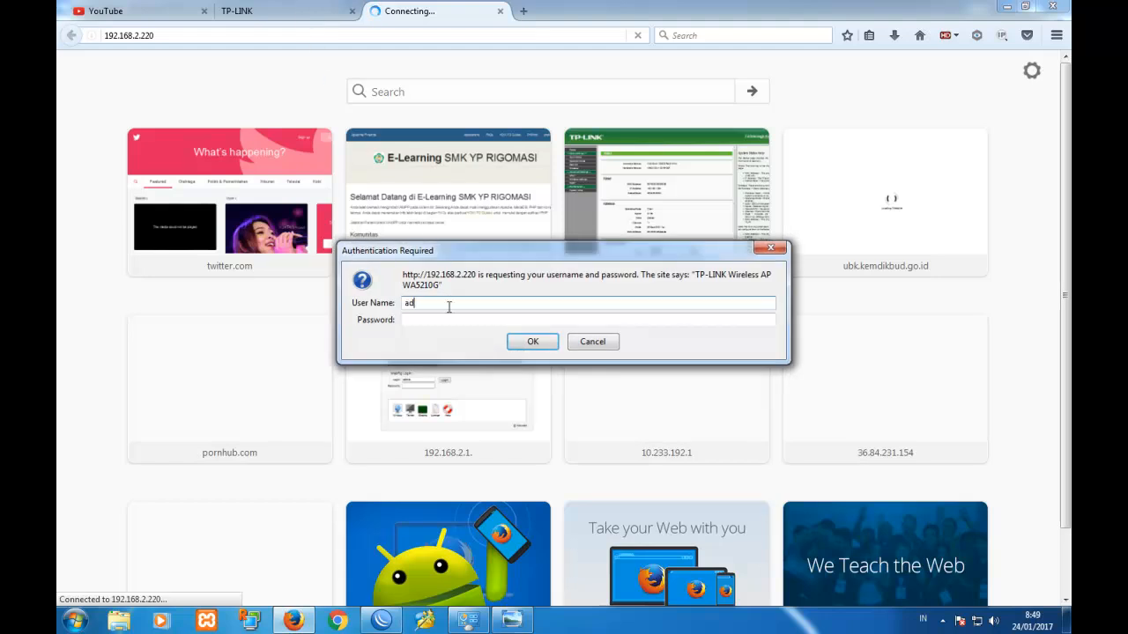
pyautogui.press('Tab')
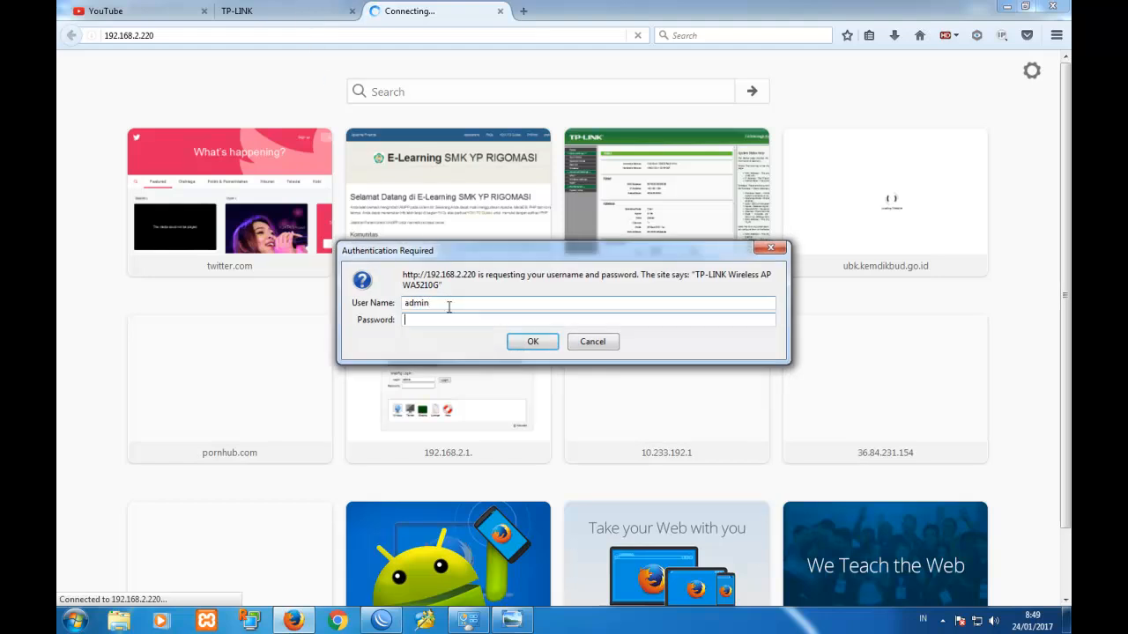
pyautogui.press('Return')
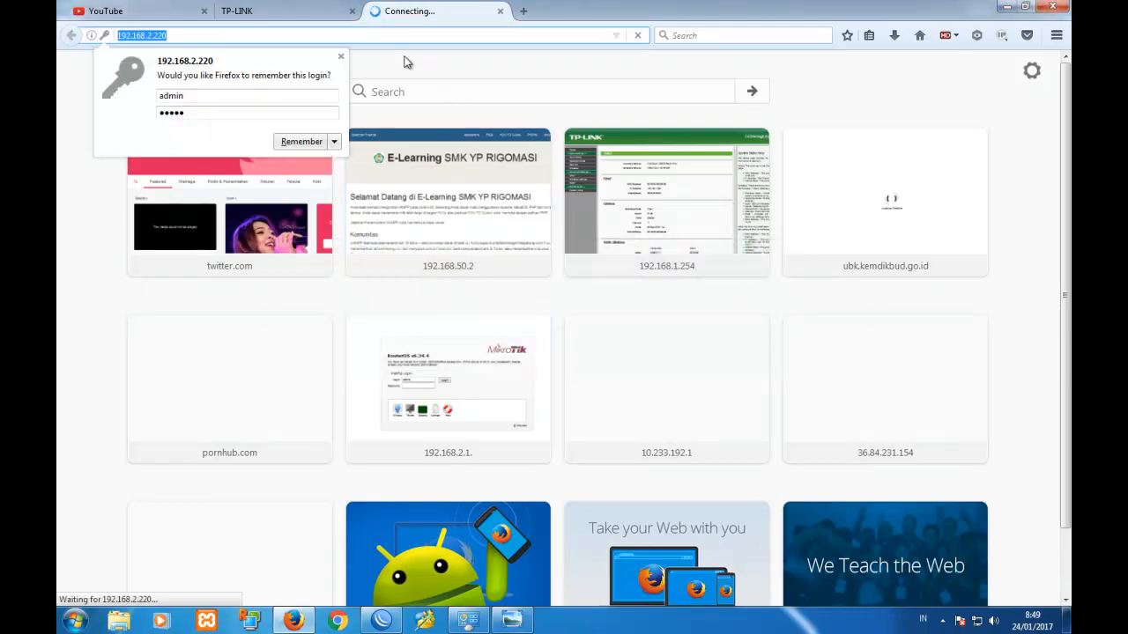
pyautogui.click(315, 15)
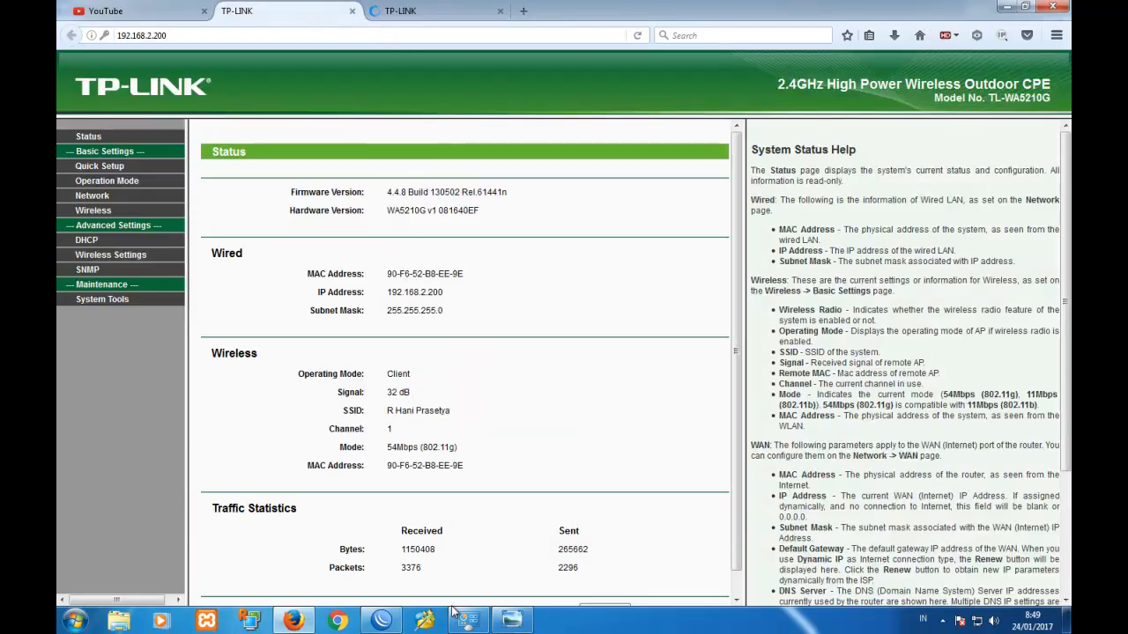
# Cross-check the 192.168.2.220 page against the point-to-point network diagram.
pyautogui.click(512, 620)
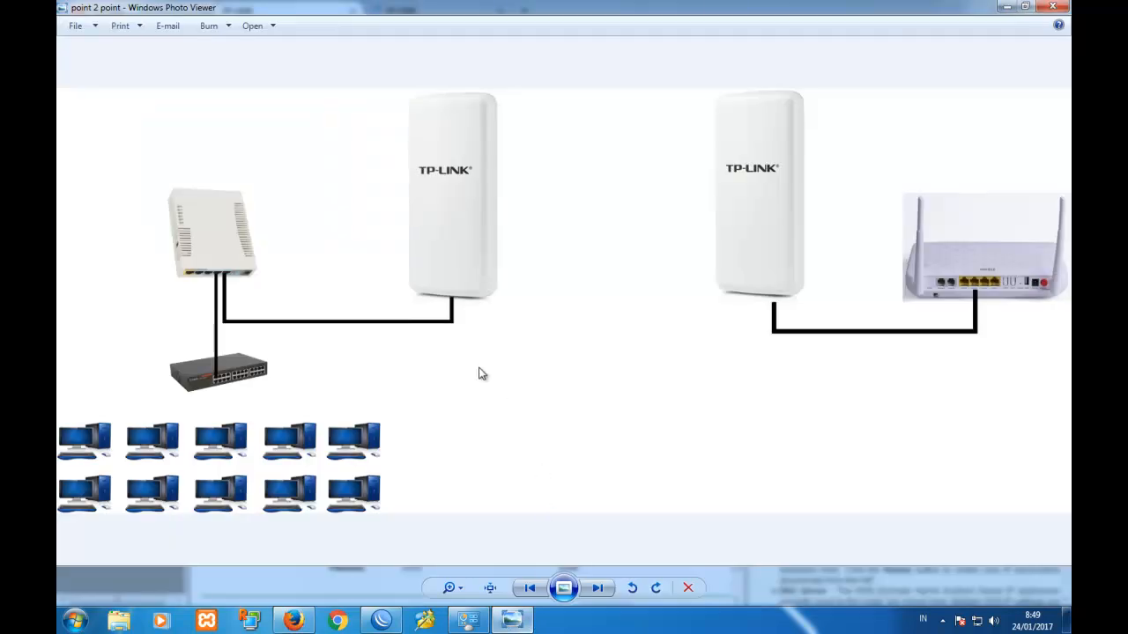
pyautogui.click(294, 621)
pyautogui.click(408, 12)
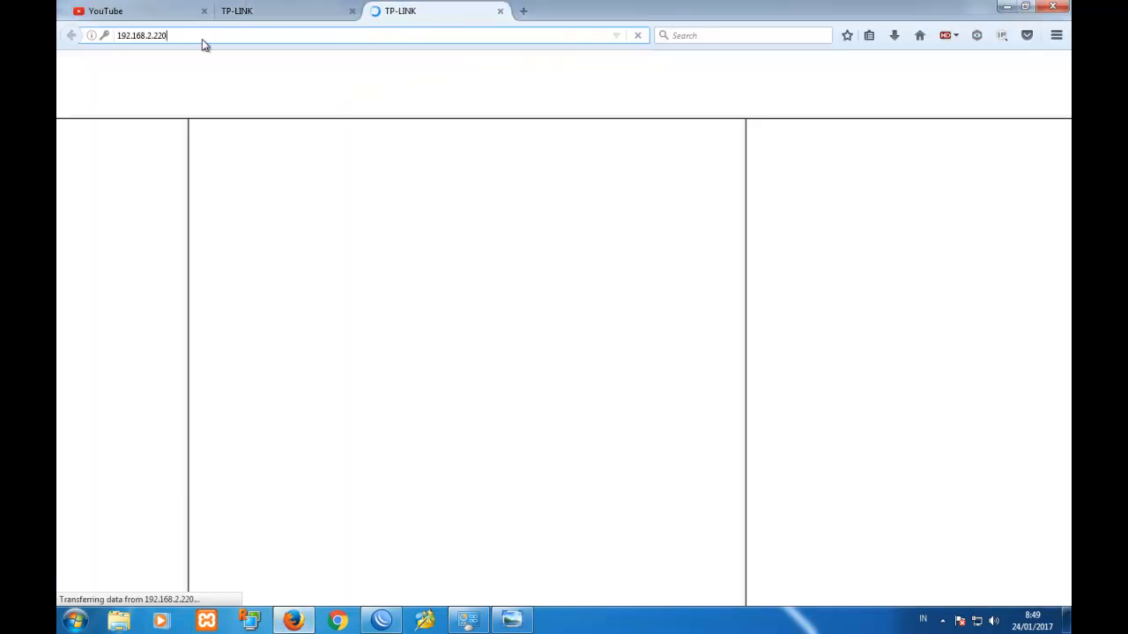
pyautogui.click(512, 620)
pyautogui.click(293, 621)
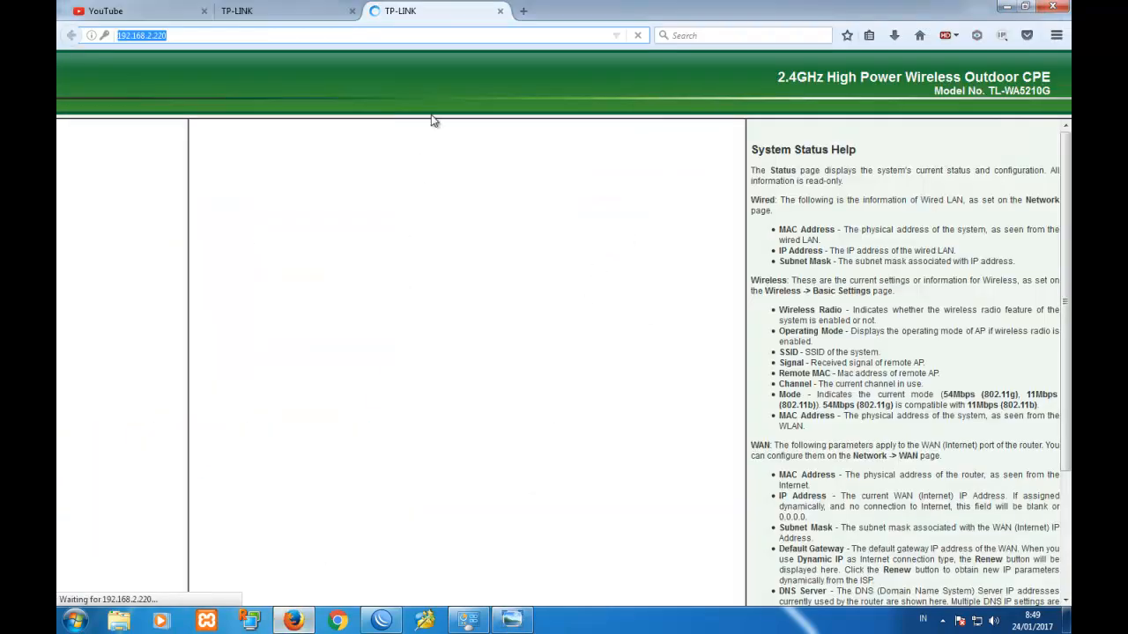
pyautogui.click(322, 37)
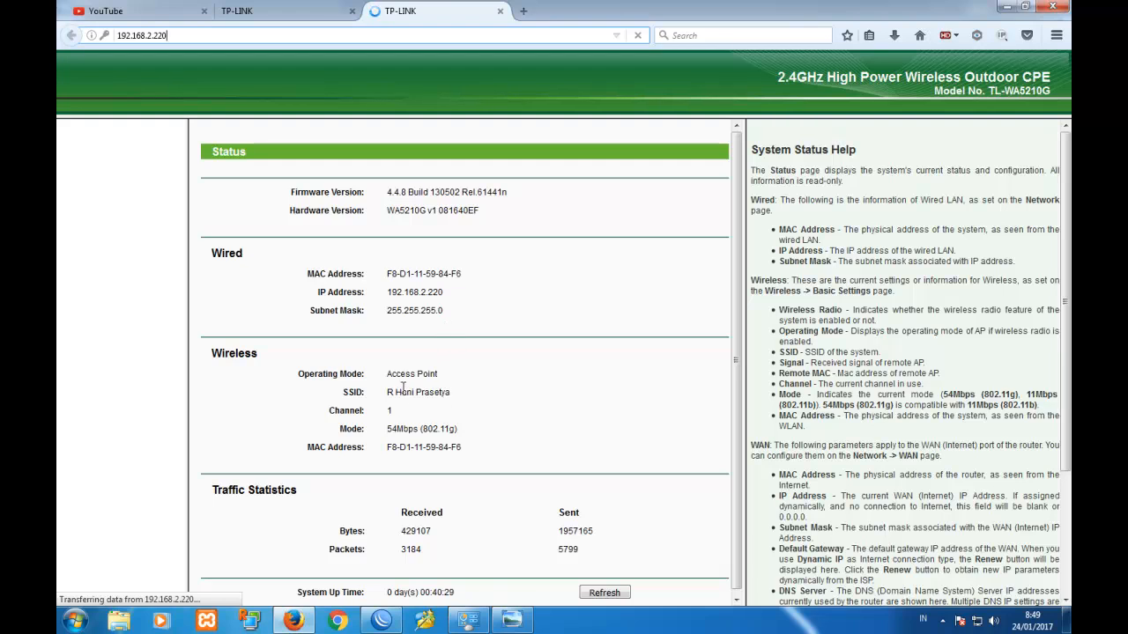
# Compare the 192.168.2.200 Client and 192.168.2.220 Access Point status pages with the diagram.
pyautogui.click(310, 10)
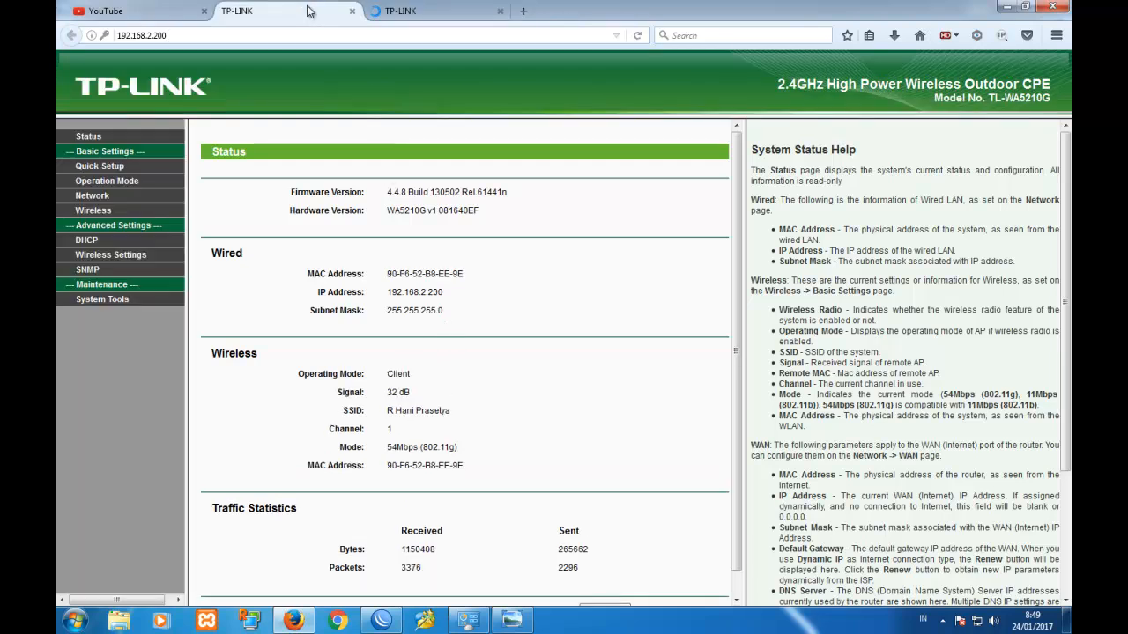
pyautogui.click(401, 11)
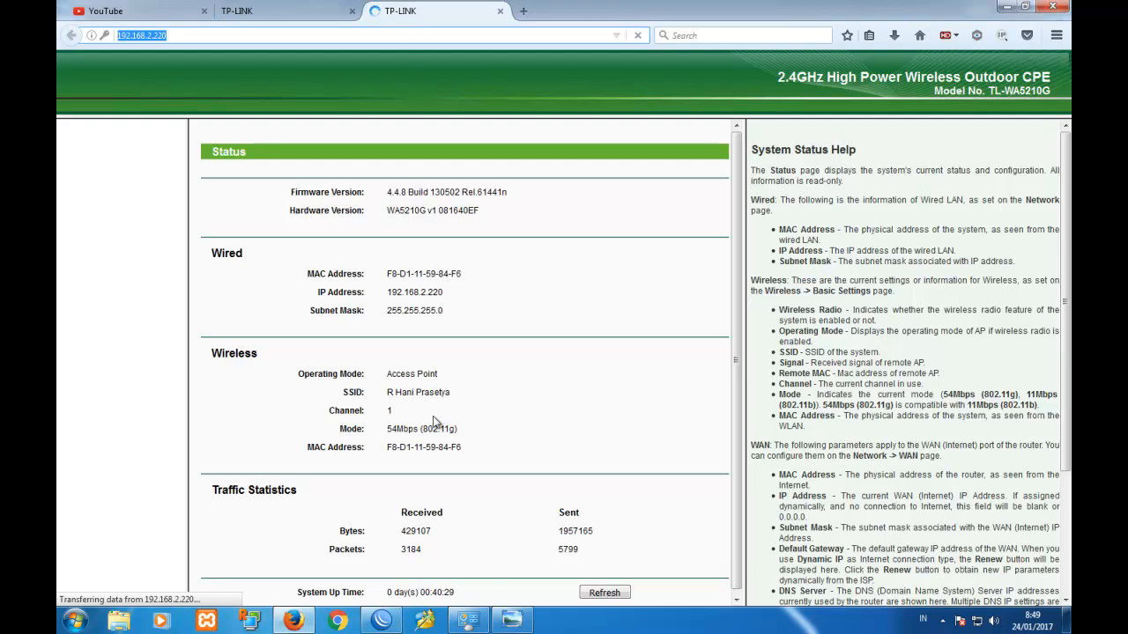
pyautogui.click(511, 620)
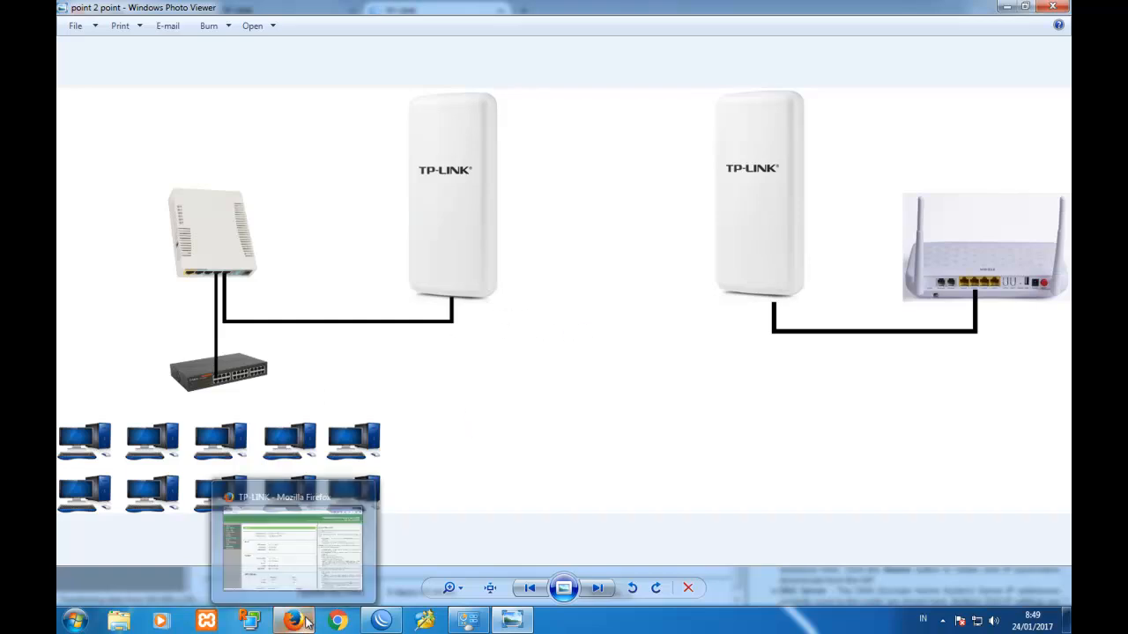
pyautogui.moveTo(293, 620)
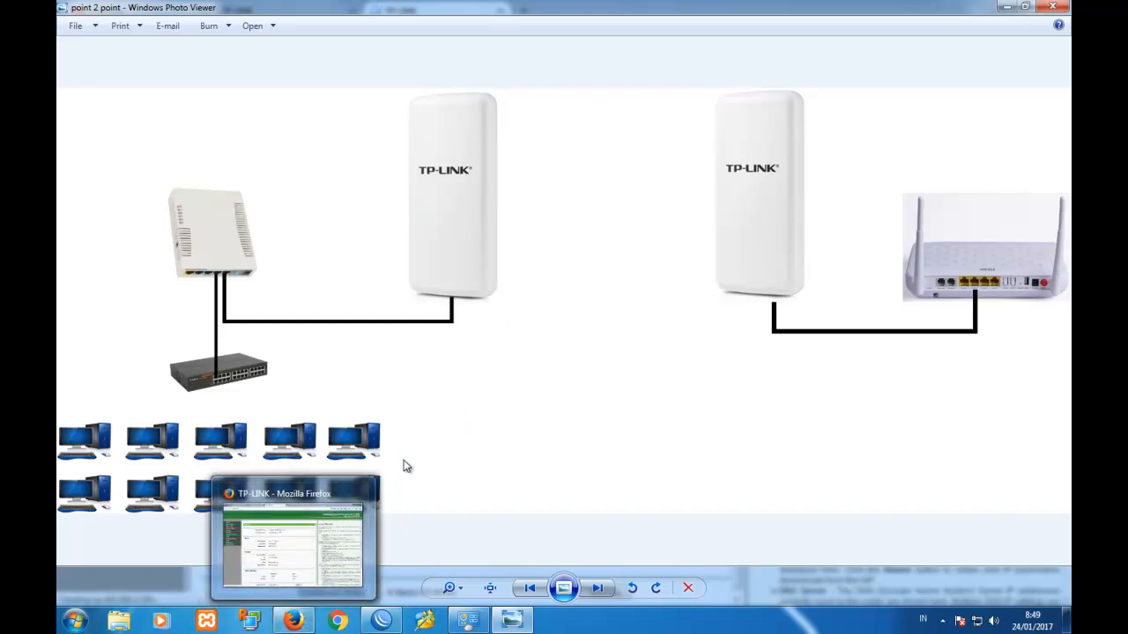
pyautogui.click(323, 600)
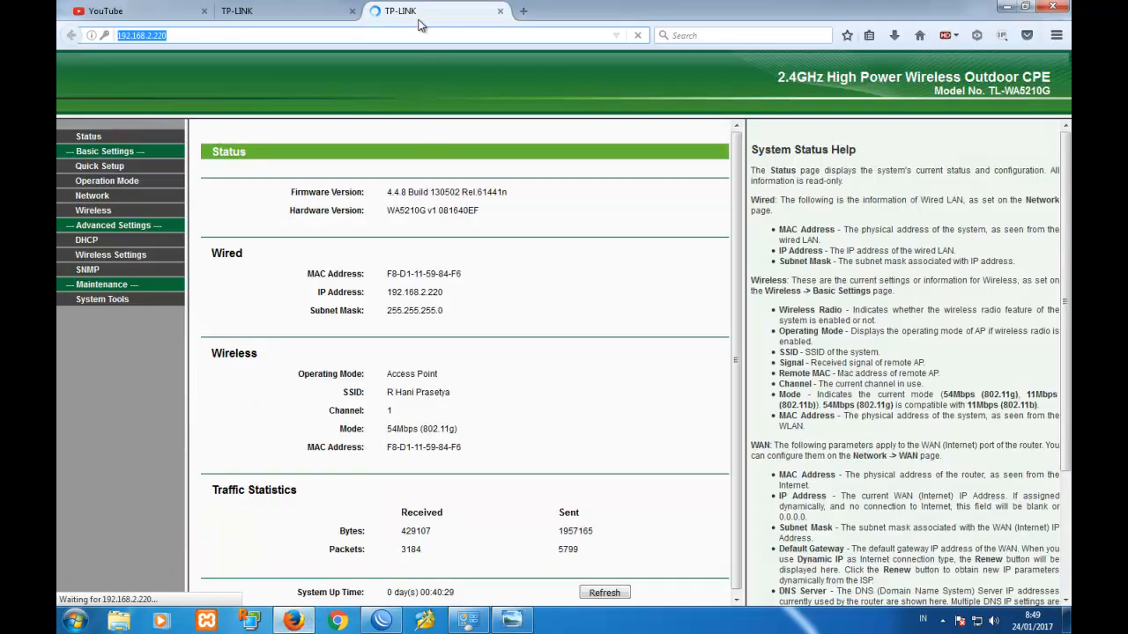
pyautogui.click(313, 18)
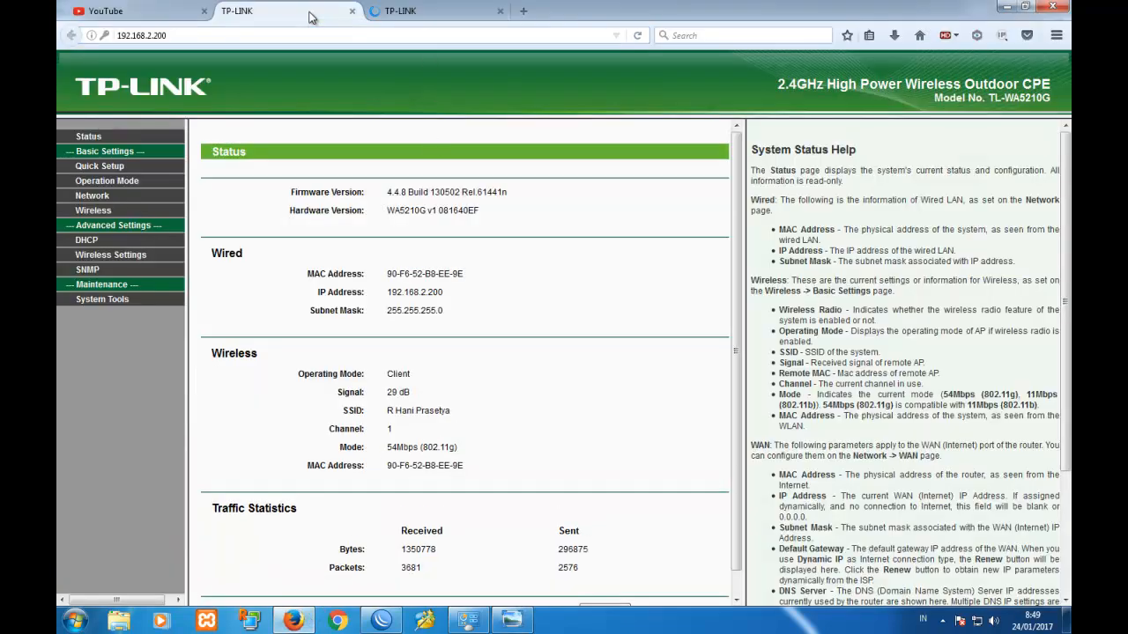
pyautogui.click(417, 13)
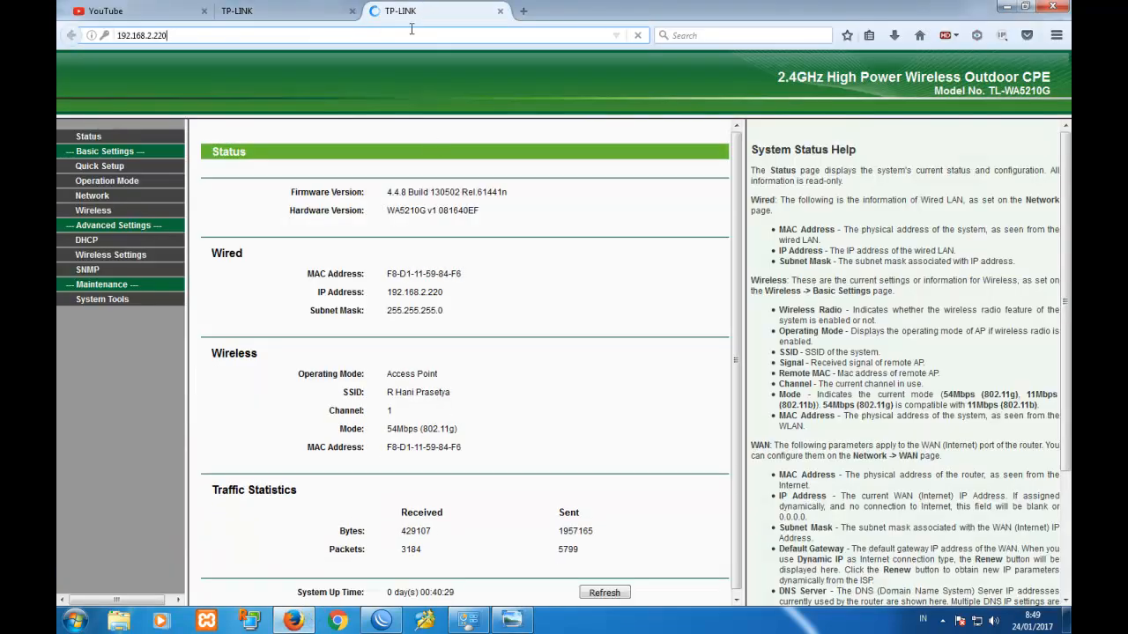
pyautogui.click(308, 13)
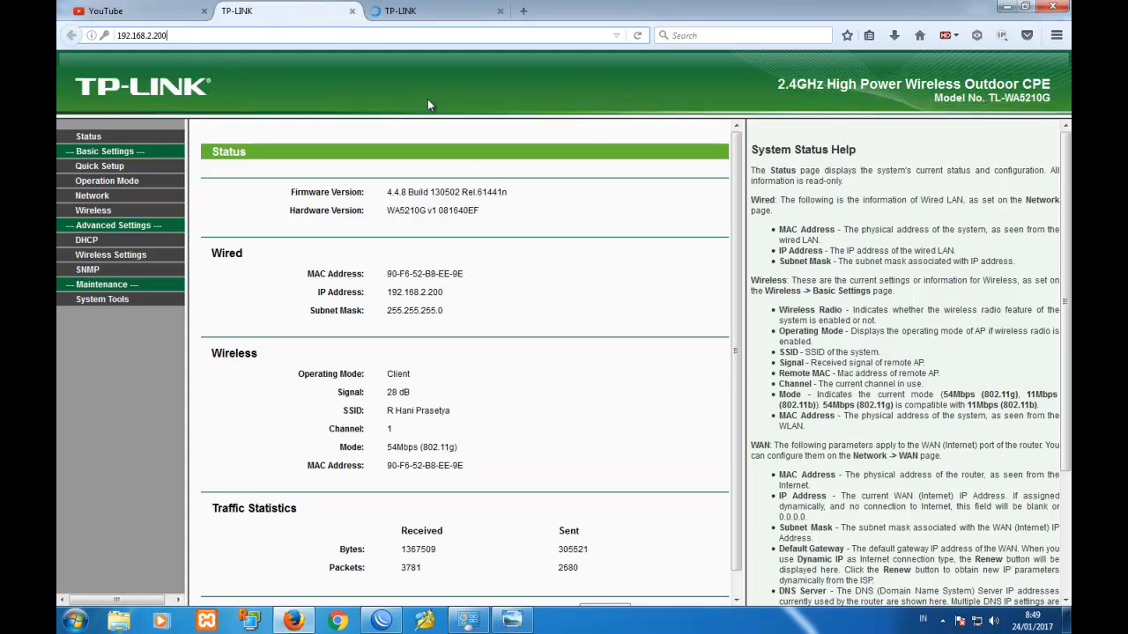
pyautogui.click(460, 15)
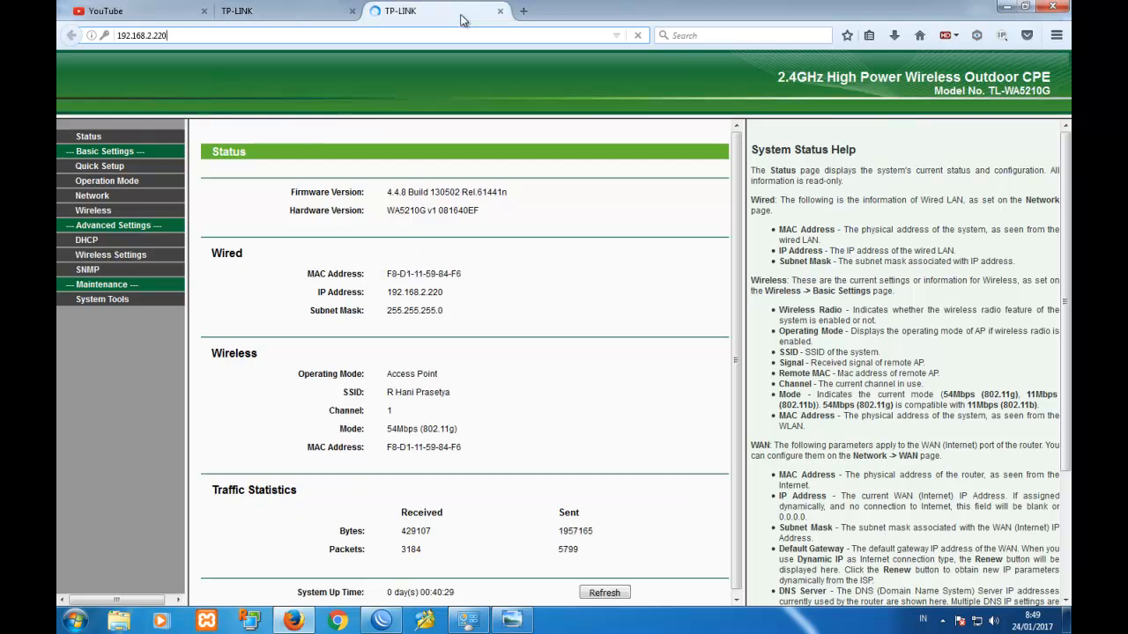
# Check the YouTube tab in Firefox, then return to WinBox's terminal showing the ongoing google.com ping.
pyautogui.click(509, 619)
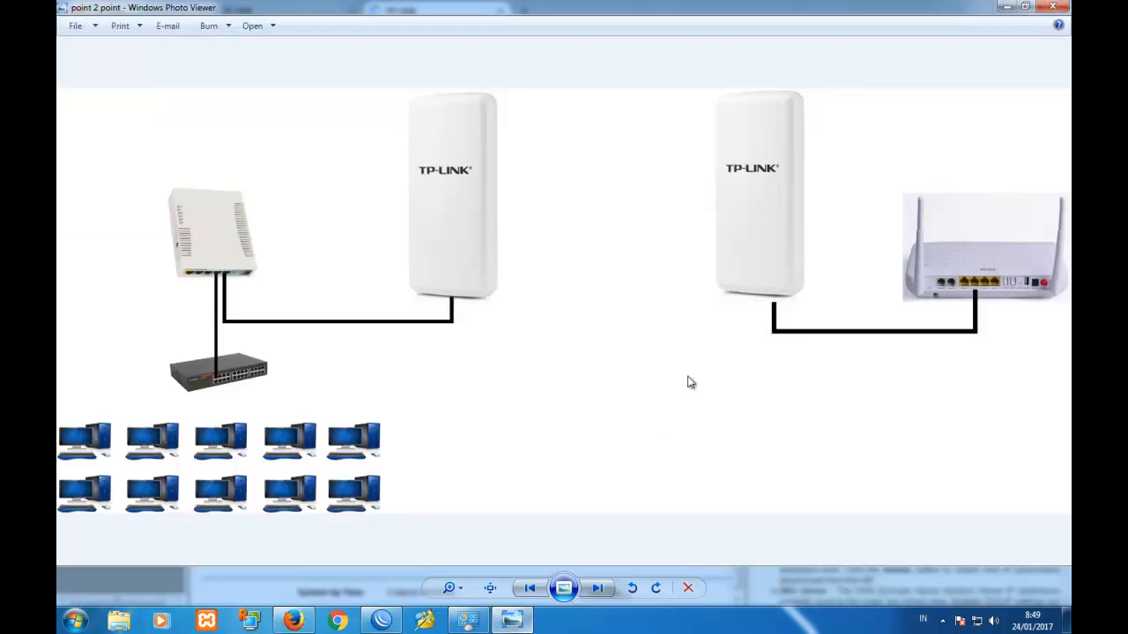
pyautogui.click(296, 622)
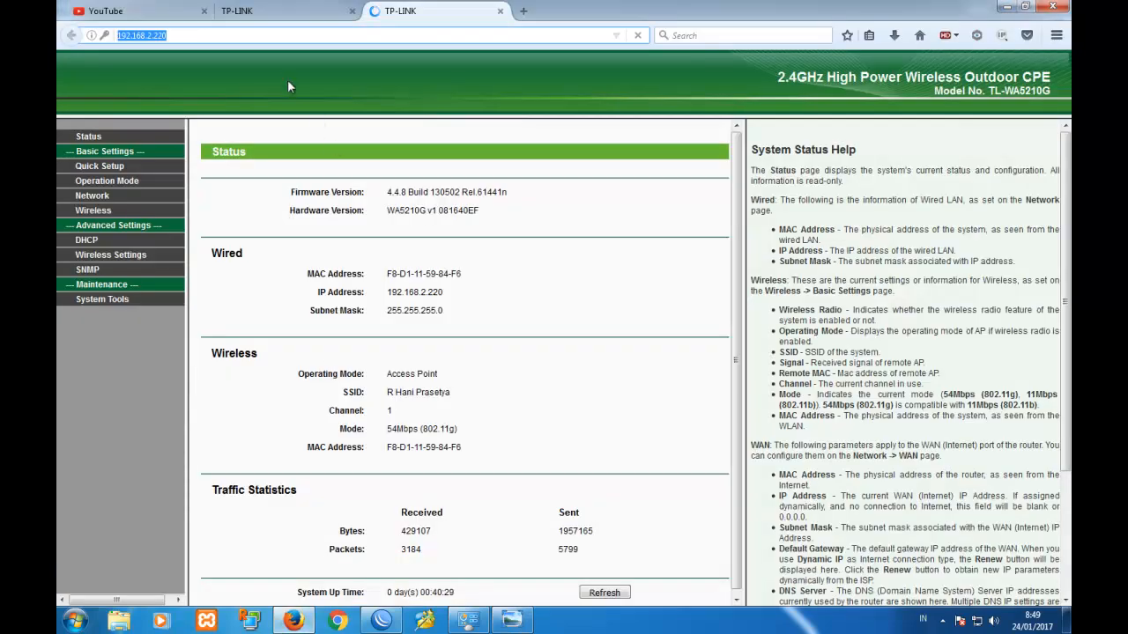
pyautogui.click(141, 18)
pyautogui.click(238, 35)
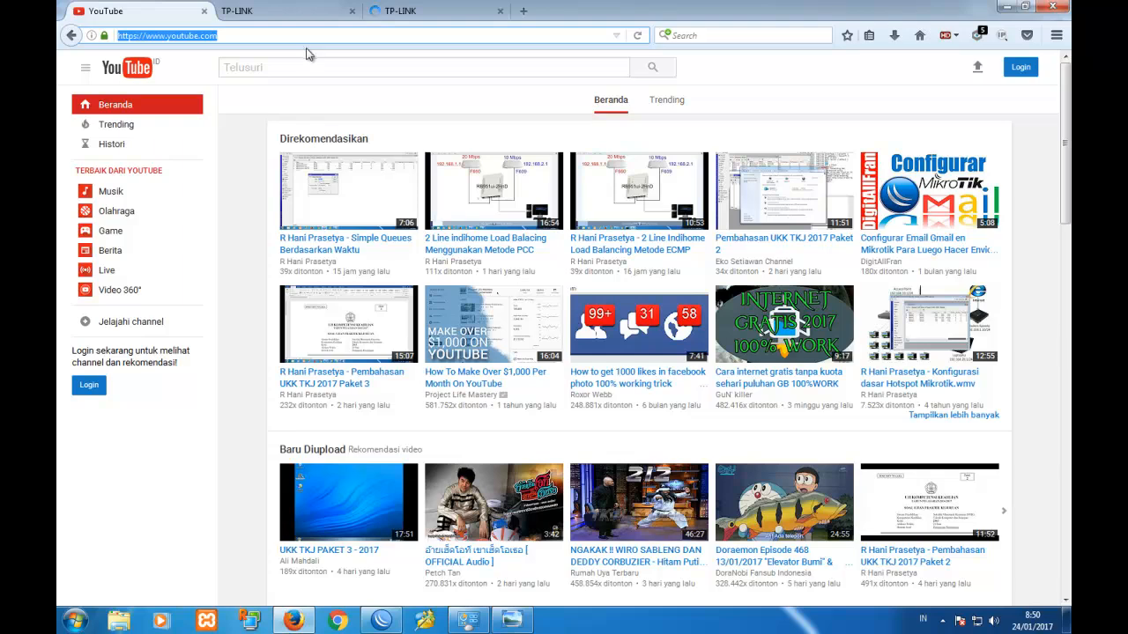
pyautogui.click(384, 624)
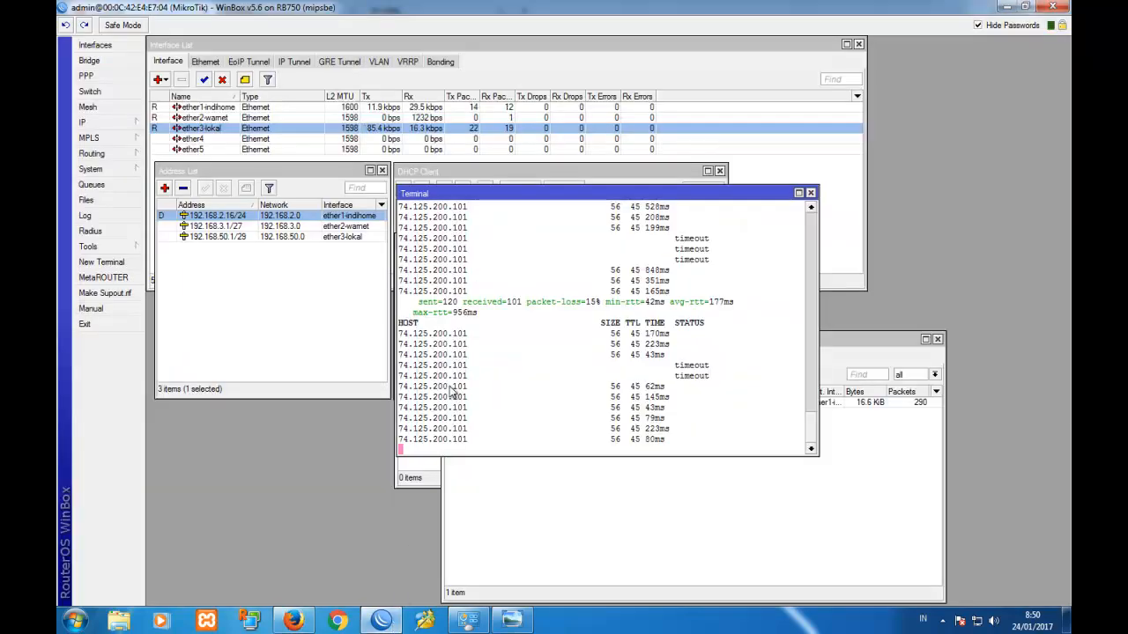